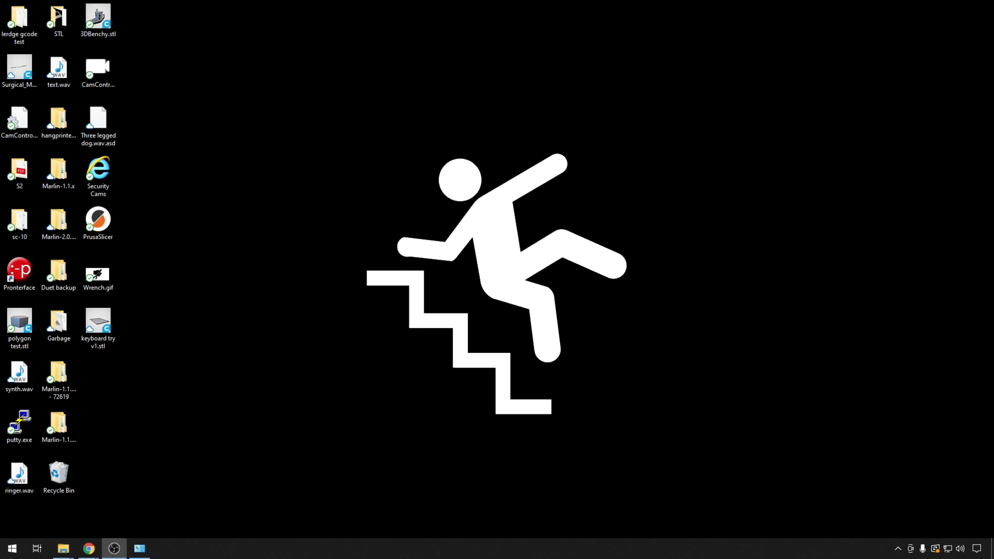
# Step: Open the Windows tool for creating and formatting hard disk partitions and maximize its window
pyautogui.click(9, 550)
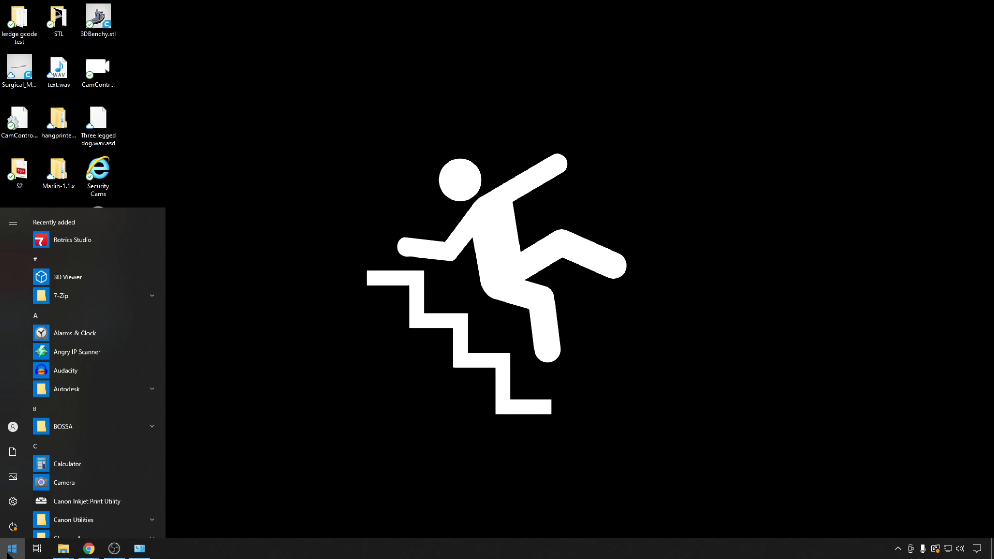
pyautogui.write('cre')
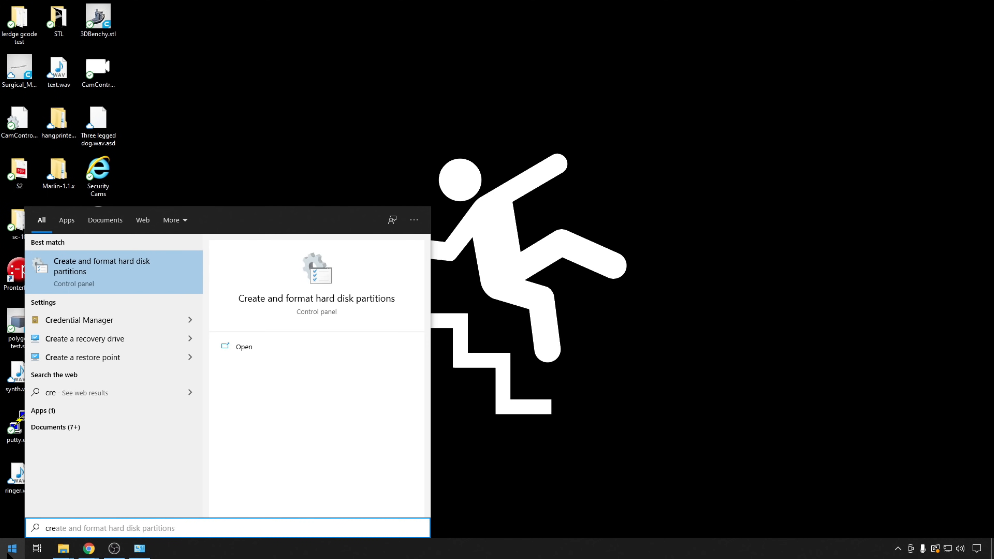
pyautogui.press('Return')
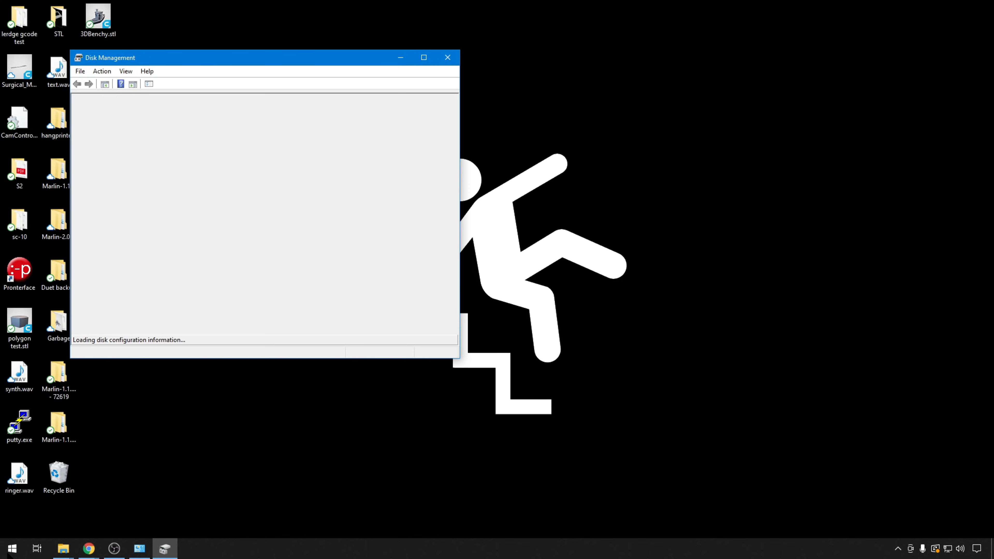
pyautogui.click(423, 58)
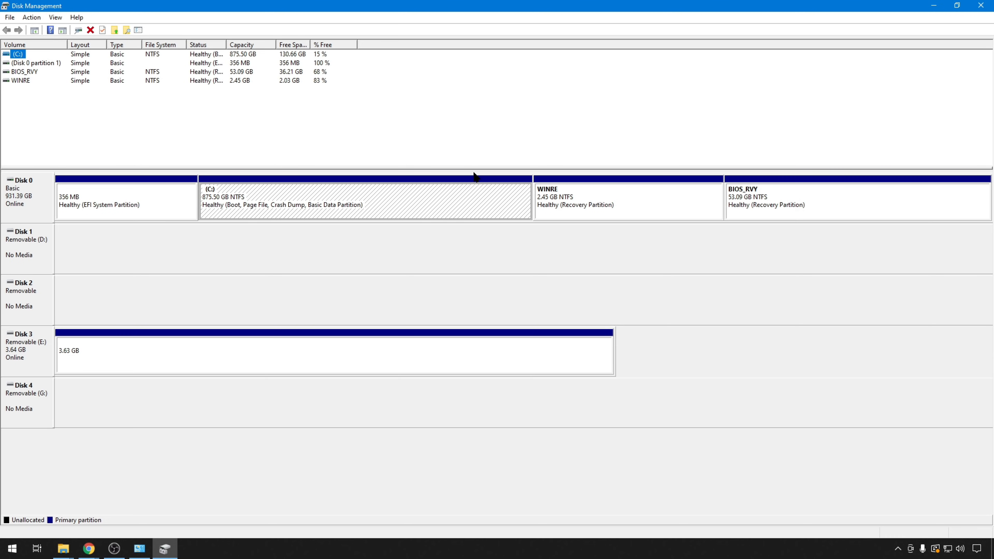
# Step: Switch to Win32 Disk Imager and load 2020-08-20-octopi-buster-armhf-lite-0.18.0.img from the OctoPi folder in Downloads as the image file
pyautogui.click(7, 550)
pyautogui.write('win')
pyautogui.press('Return')
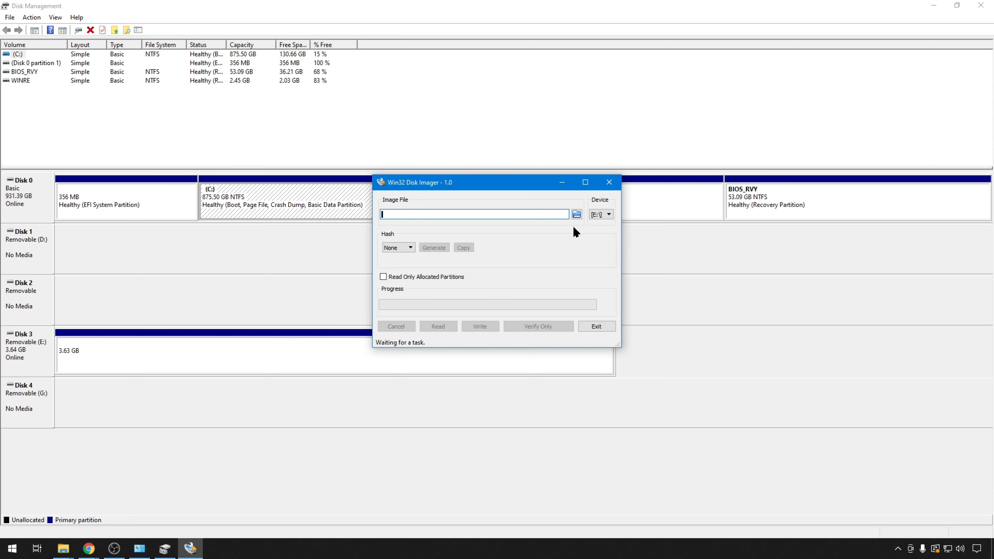
pyautogui.click(577, 215)
pyautogui.doubleClick(508, 262)
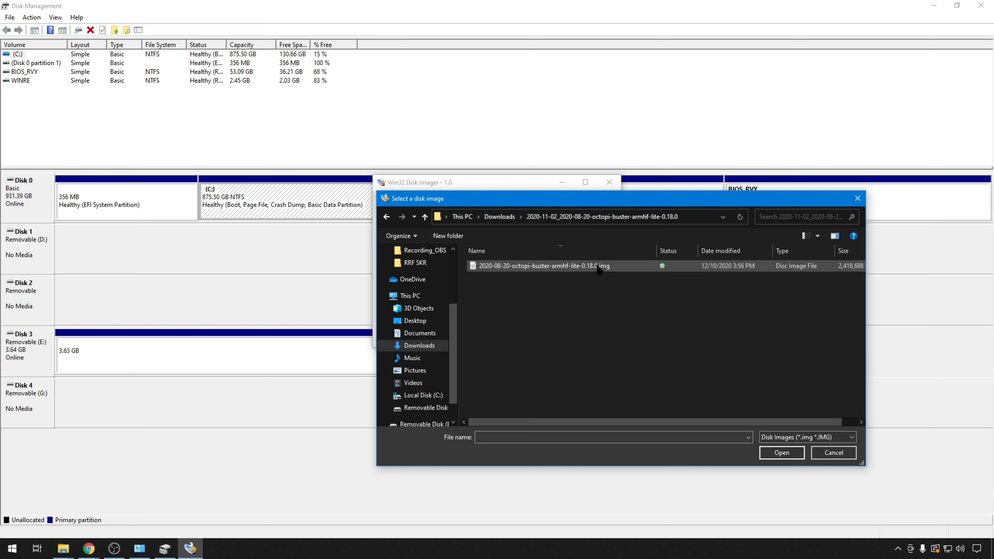
pyautogui.click(594, 266)
pyautogui.click(781, 455)
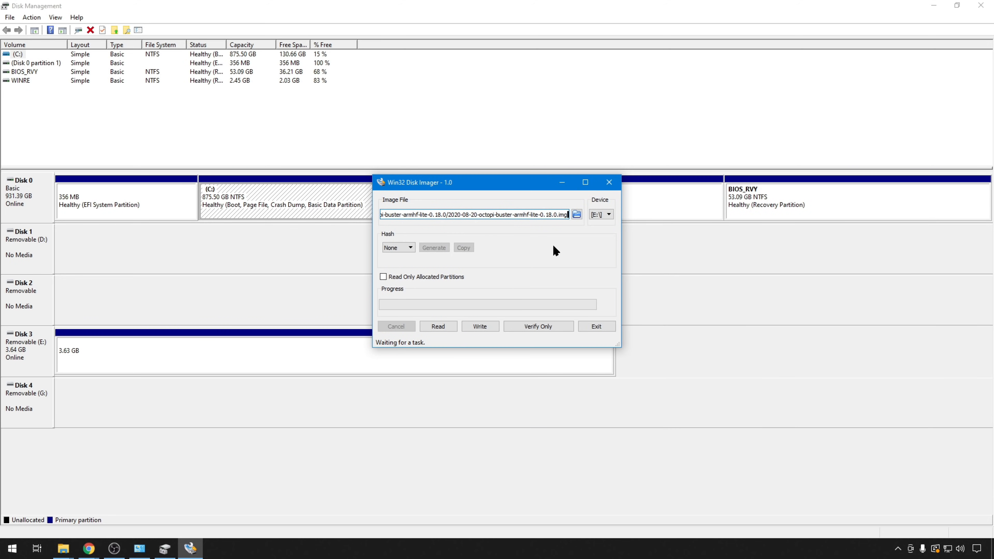
# Step: Write the OctoPi image to device E:, accept the overwrite, and exit the imager once writing completes
pyautogui.click(605, 214)
pyautogui.click(605, 213)
pyautogui.click(482, 327)
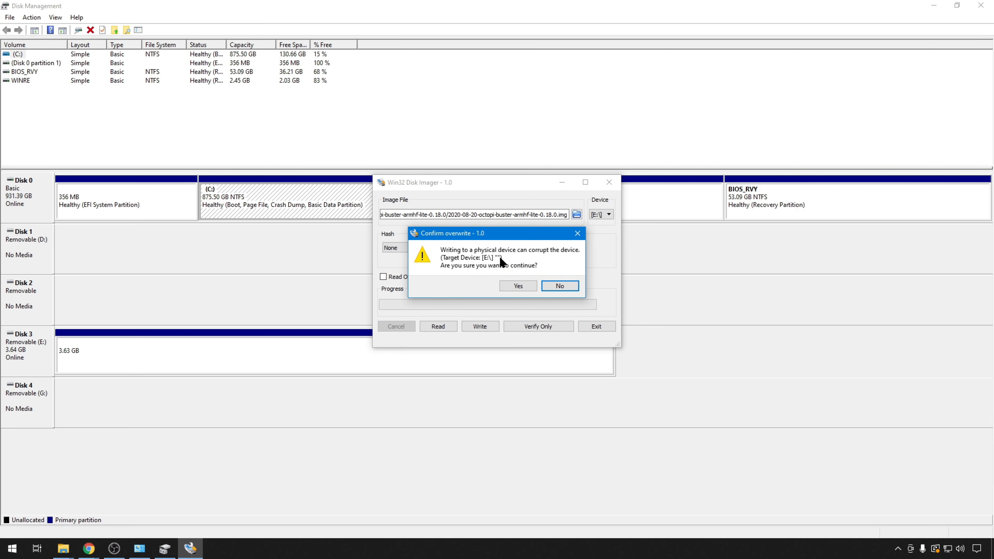
pyautogui.click(514, 286)
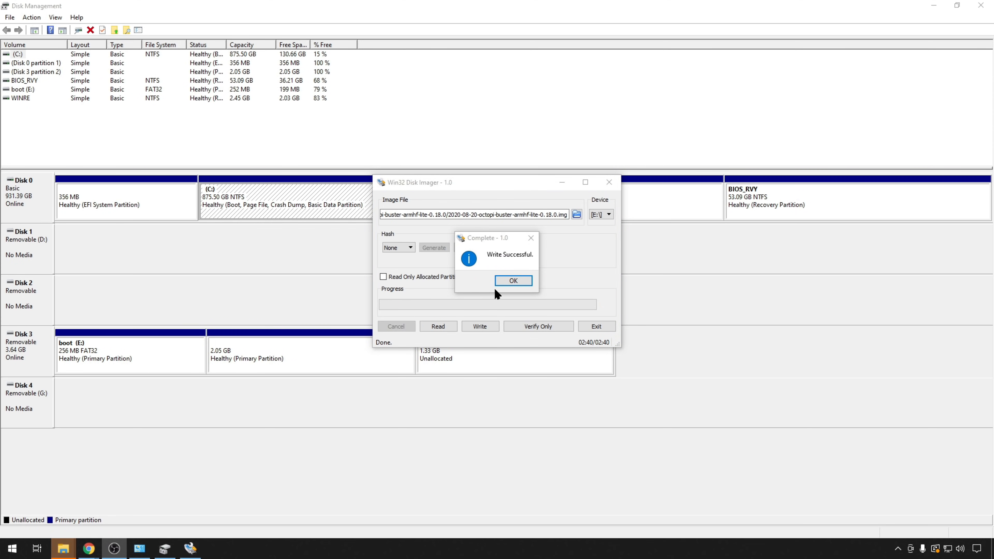
pyautogui.click(507, 279)
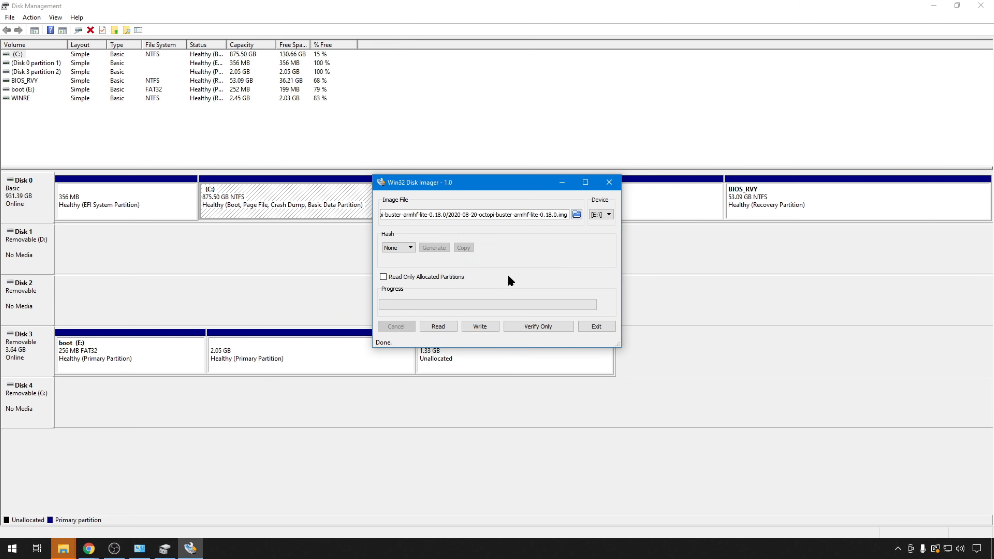
pyautogui.click(605, 325)
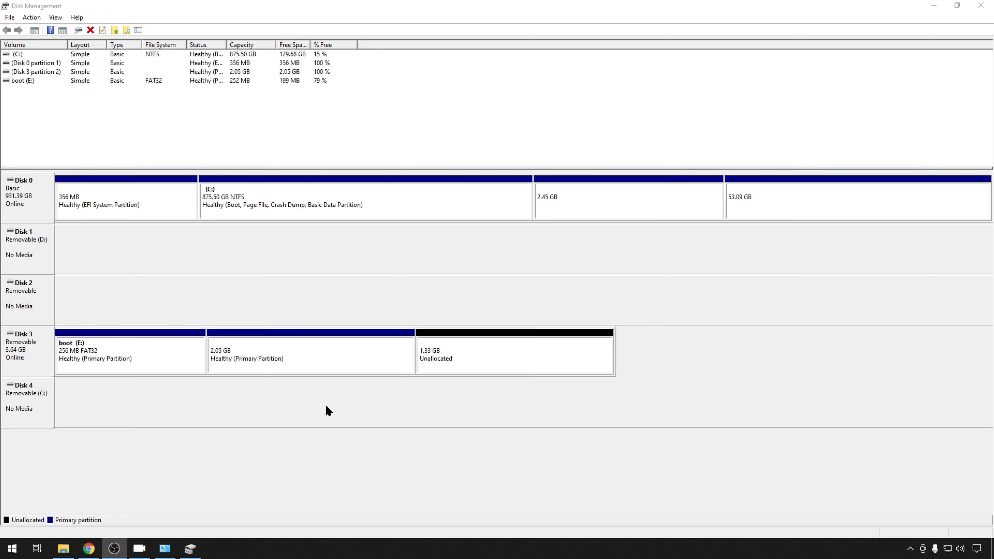
# Step: Open octopi-wpa-supplicant.txt from the boot (E:) drive in Notepad++
pyautogui.click(63, 548)
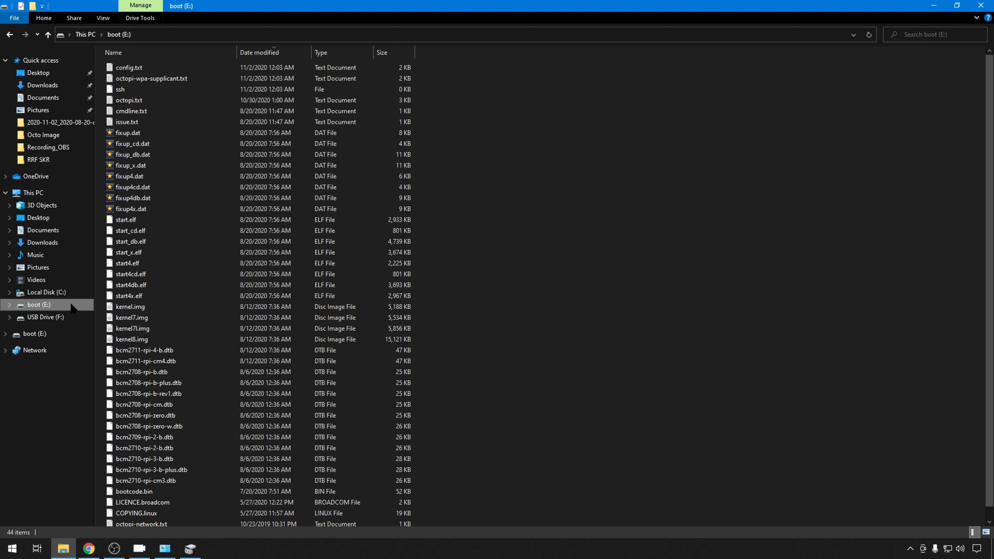
pyautogui.rightClick(171, 80)
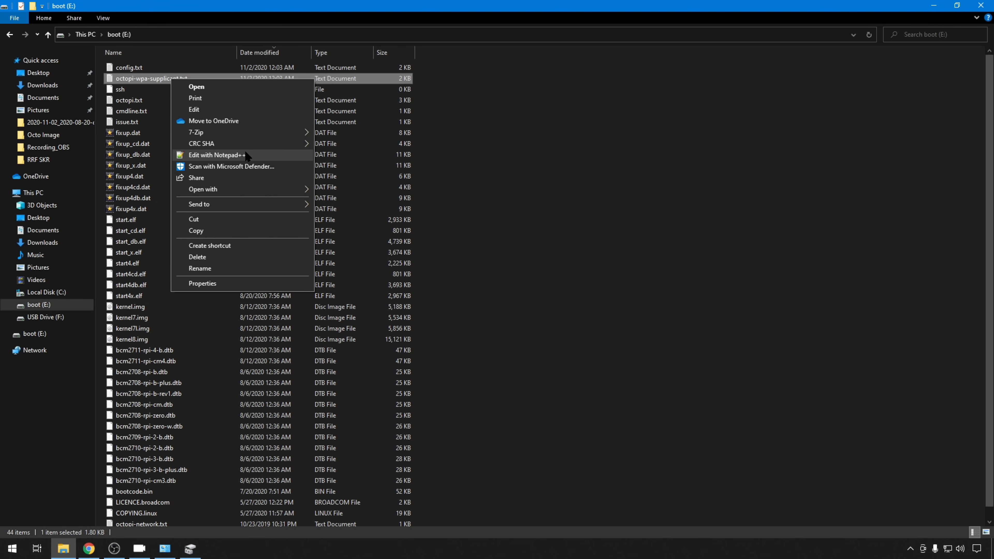
pyautogui.click(246, 156)
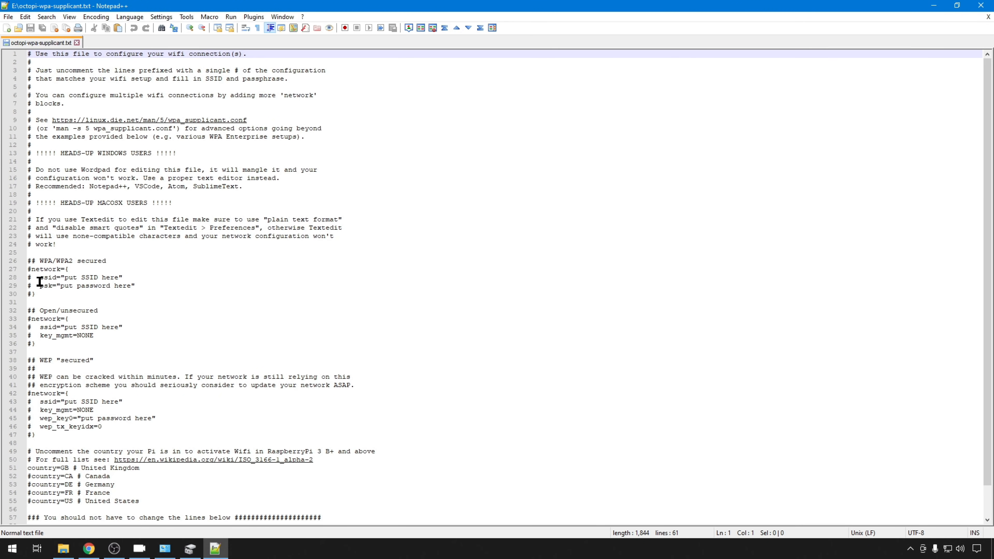
# Step: Uncomment all four lines of the WPA/WPA2 secured network block
pyautogui.click(39, 269)
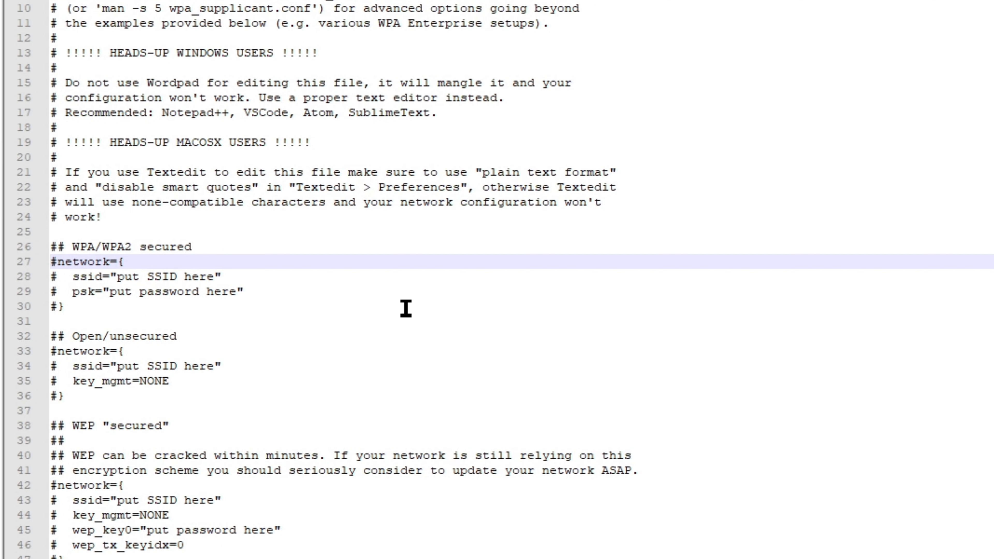
pyautogui.press('Delete')
pyautogui.press('Down')
pyautogui.press('Delete')
pyautogui.press('Down')
pyautogui.press('Delete')
pyautogui.press('Down')
pyautogui.press('Delete')
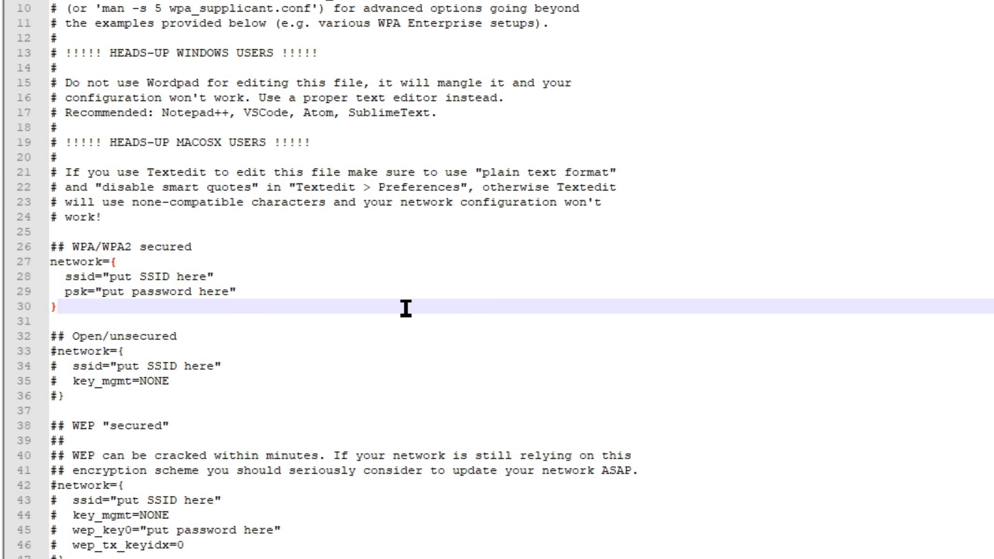
# Step: In the WPA/WPA2 block, replace the SSID placeholder with BCWireless and the psk placeholder with the Wi-Fi password
pyautogui.press('Up')
pyautogui.press('Up')
pyautogui.press('Right')
pyautogui.press('Right')
pyautogui.press('Right')
pyautogui.press('Right')
pyautogui.press('Right')
pyautogui.press('Right')
pyautogui.press('Right')
pyautogui.press('Right')
pyautogui.press('Delete')
pyautogui.press('Delete')
pyautogui.press('Delete')
pyautogui.press('Delete')
pyautogui.press('Delete')
pyautogui.press('Delete')
pyautogui.press('Delete')
pyautogui.press('Delete')
pyautogui.press('Delete')
pyautogui.press('Delete')
pyautogui.press('Delete')
pyautogui.press('Delete')
pyautogui.press('Delete')
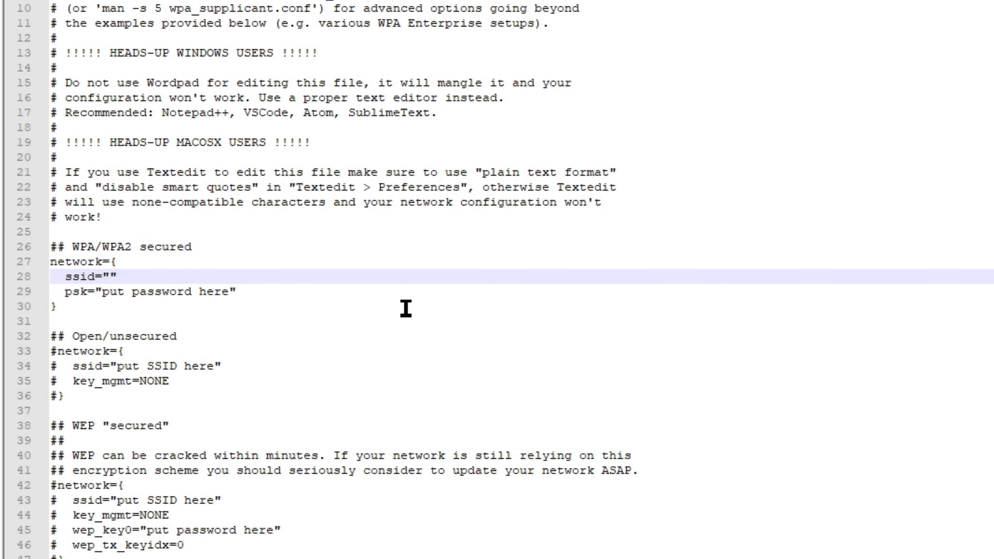
pyautogui.write('BCWireless')
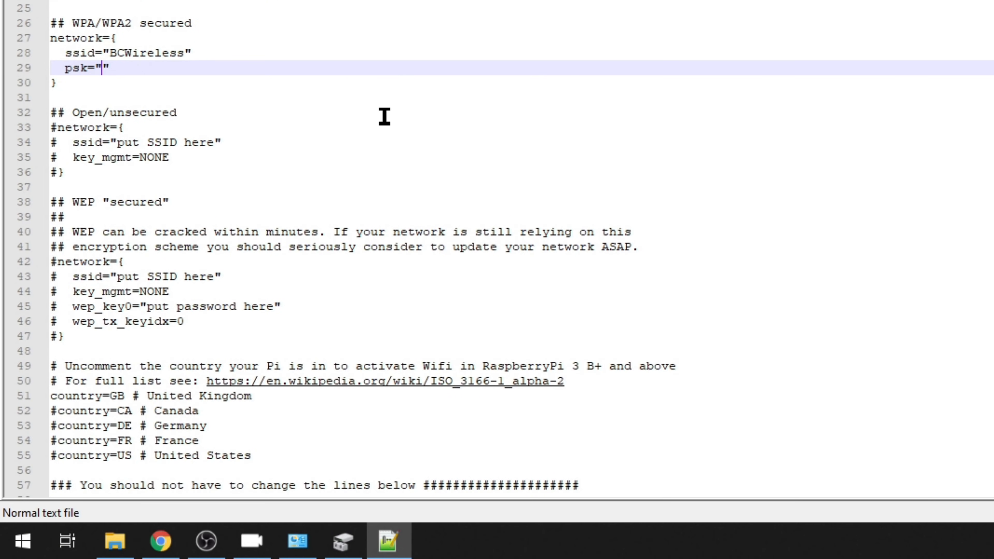
pyautogui.write('password')
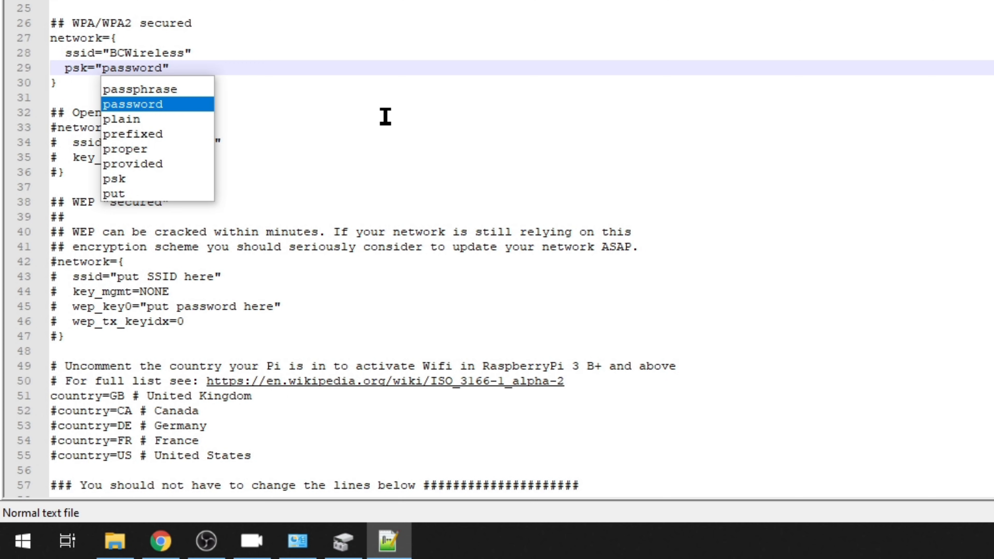
pyautogui.click(385, 116)
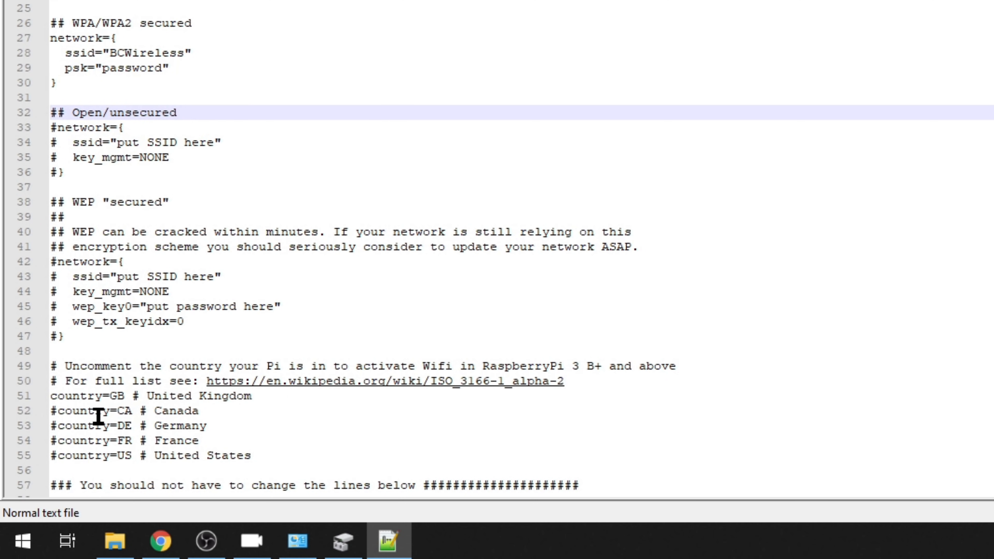
# Step: Comment out the country=GB line and uncomment the country=US line
pyautogui.scroll(-2, 142, 381)
pyautogui.click(57, 337)
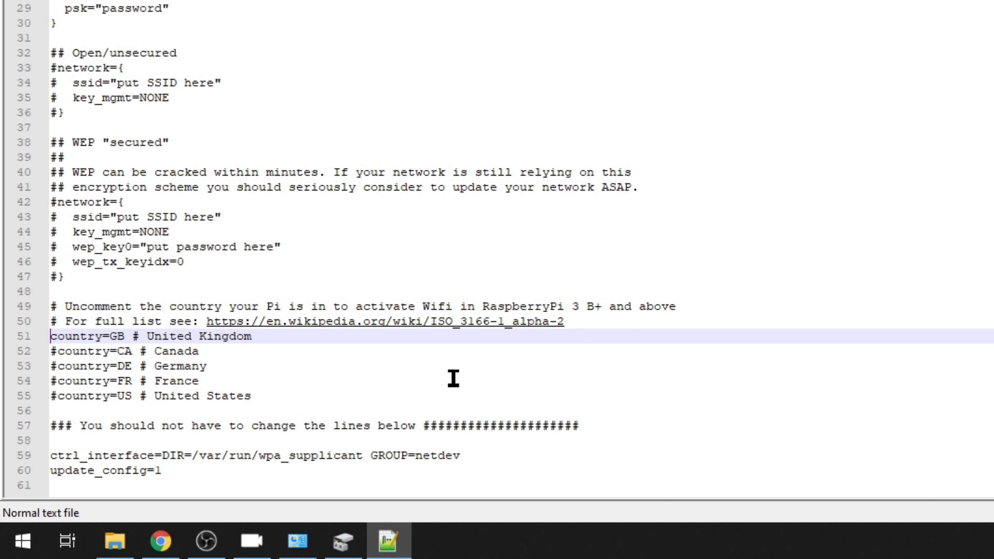
pyautogui.write('#')
pyautogui.press('Down')
pyautogui.press('Down')
pyautogui.press('Down')
pyautogui.press('Down')
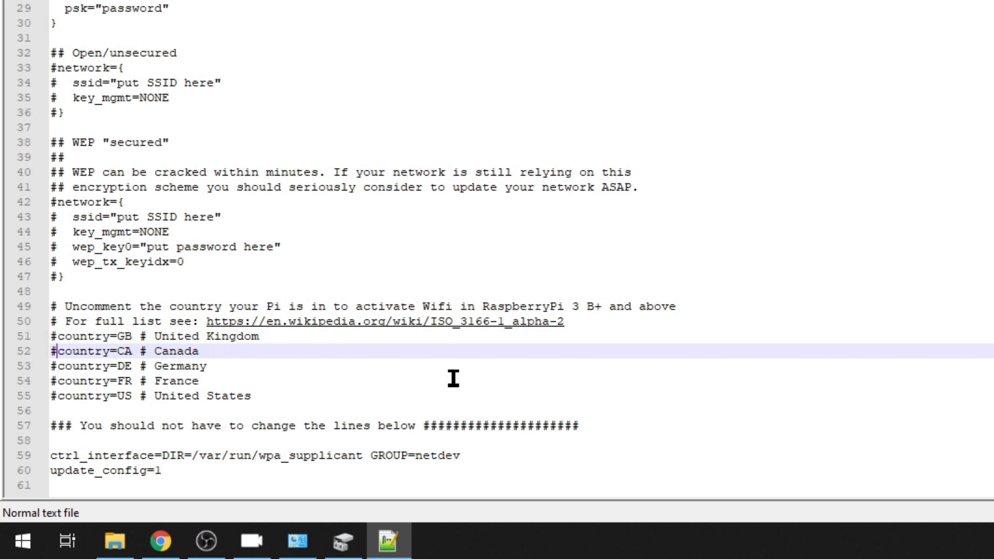
pyautogui.press('BackSpace')
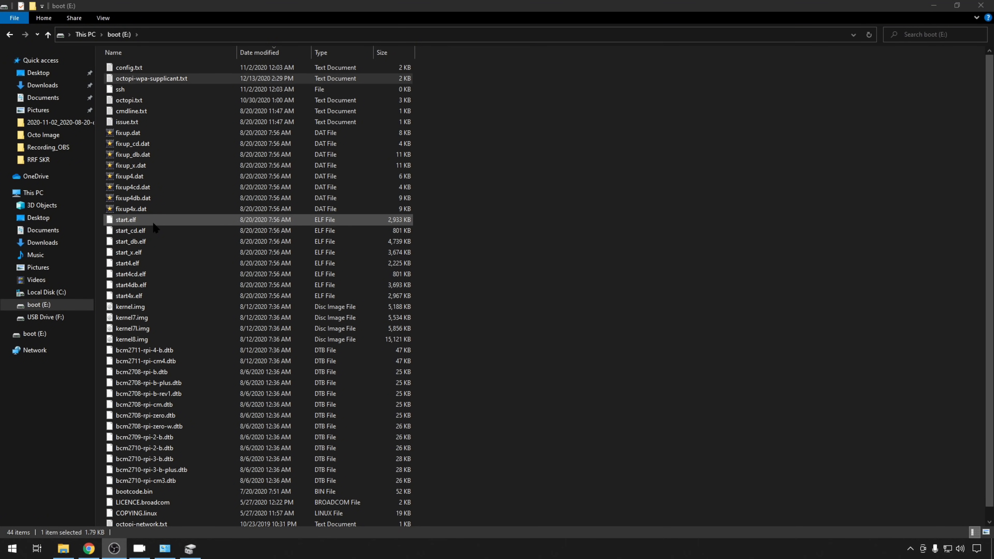
# Step: Open cmdline.txt from the boot drive in Notepad++, highlight the init=/usr/lib/raspi-config/init_resize.sh parameter, and close the editor
pyautogui.rightClick(152, 114)
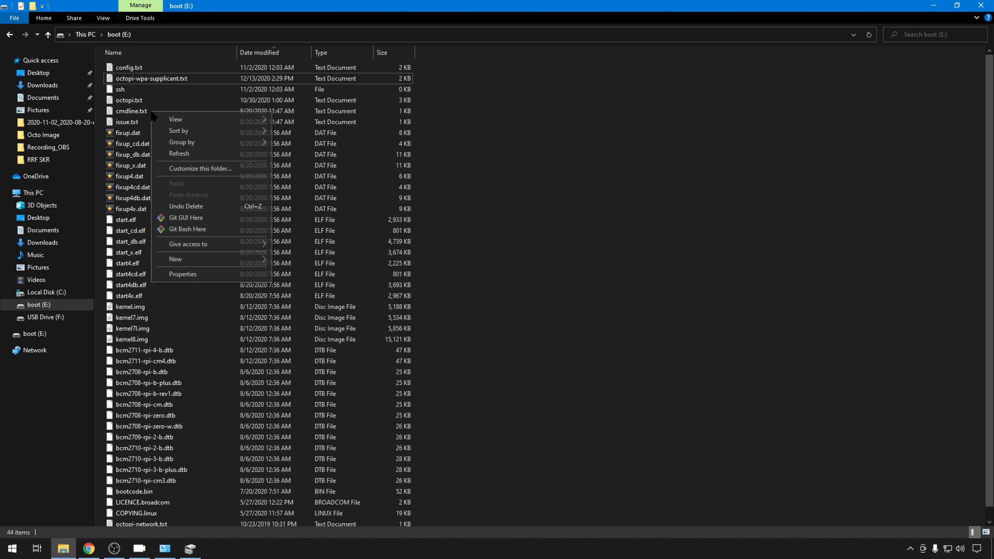
pyautogui.click(139, 112)
pyautogui.rightClick(139, 113)
pyautogui.click(201, 188)
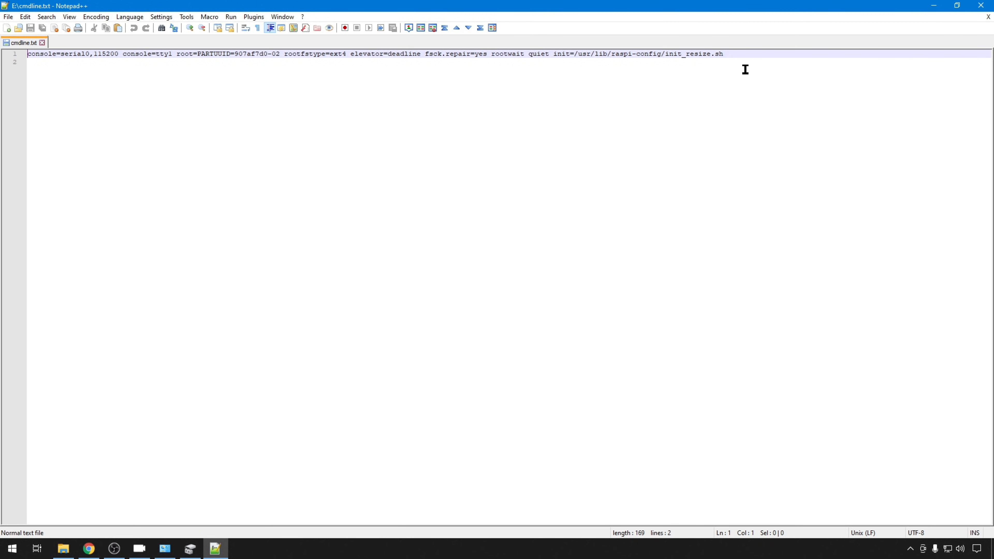
pyautogui.click(739, 53)
pyautogui.moveTo(745, 54); pyautogui.dragTo(553, 54)
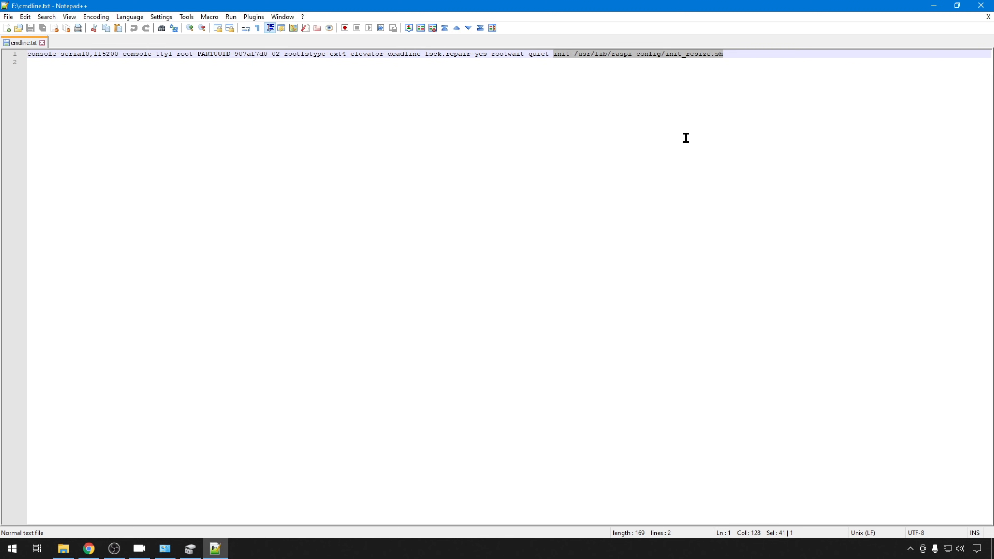
pyautogui.hotkey('alt', 'F4')
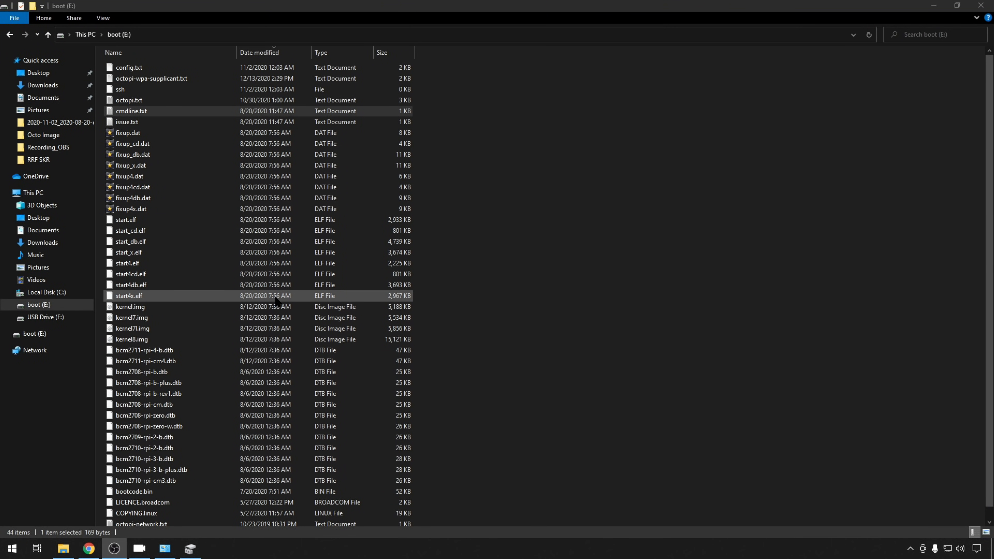
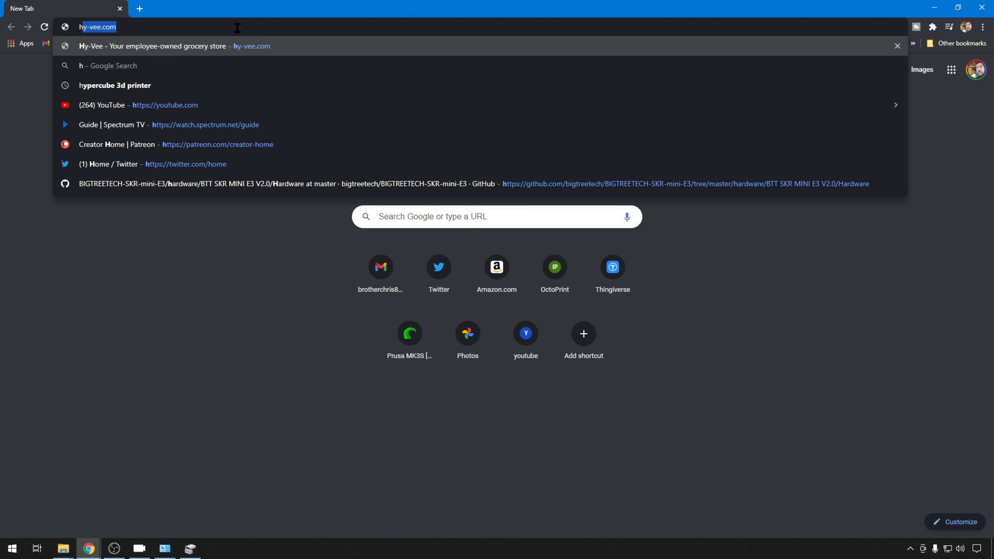
pyautogui.write('/')
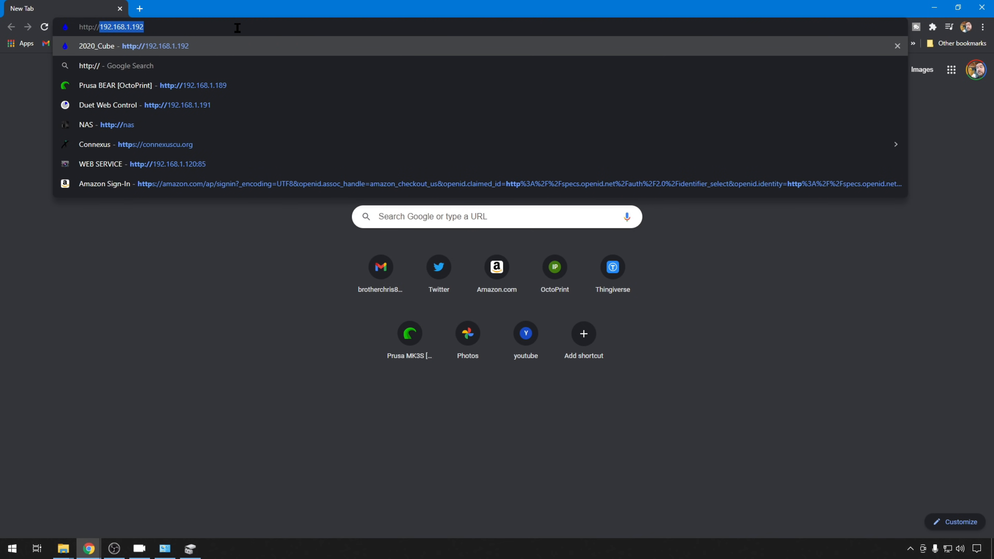
pyautogui.write('octopi.local')
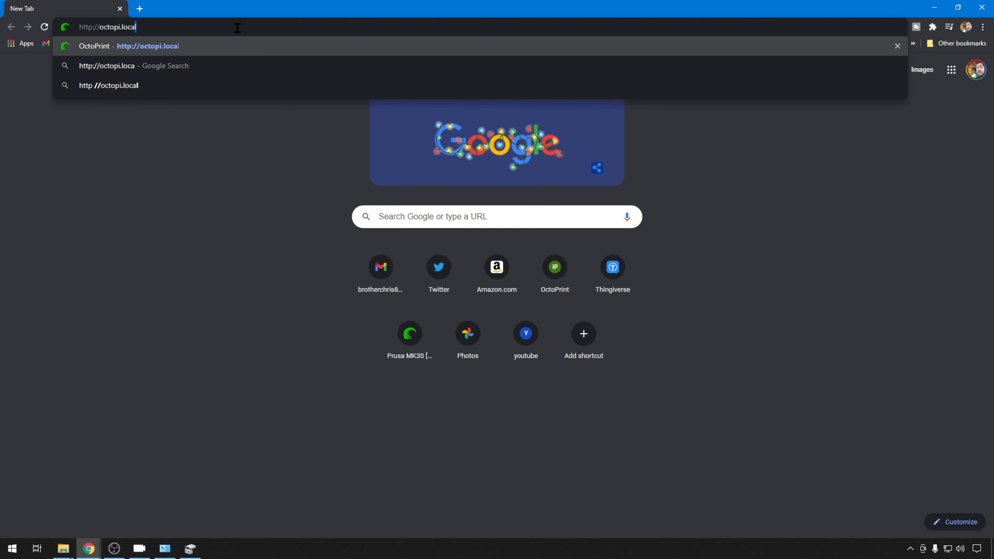
pyautogui.press('Return')
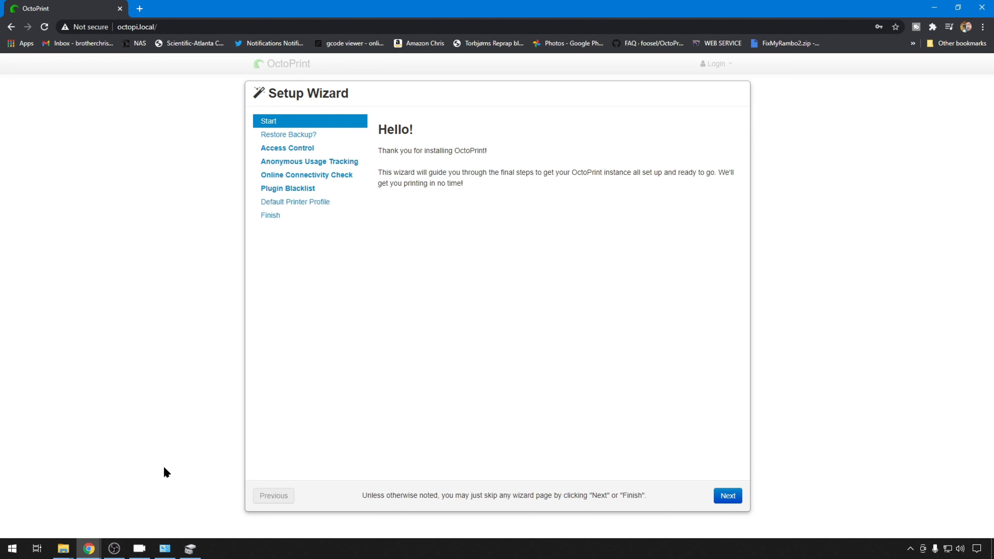
# Step: Open Control Panel's list of installed programs and check the entries for Bonjour and Angry IP Scanner
pyautogui.click(164, 548)
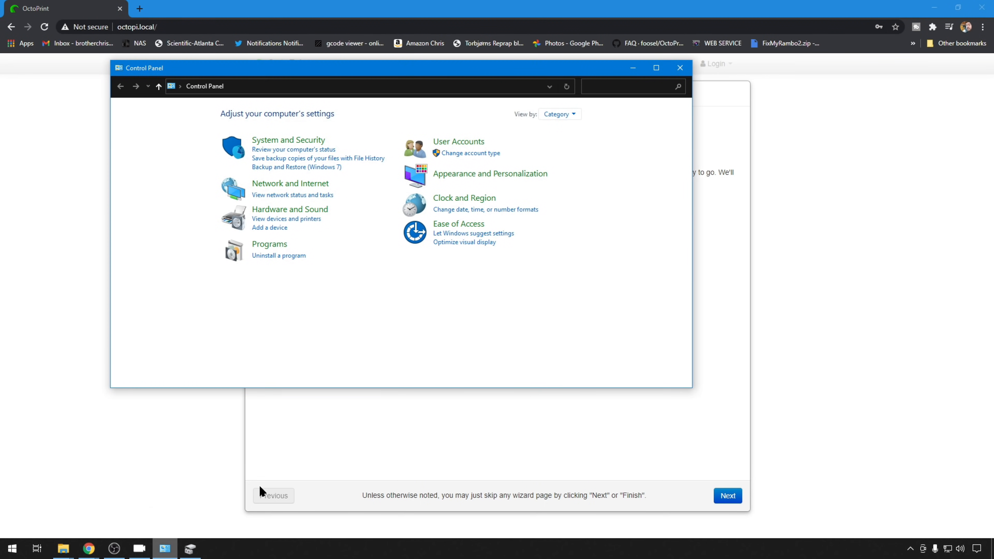
pyautogui.click(276, 257)
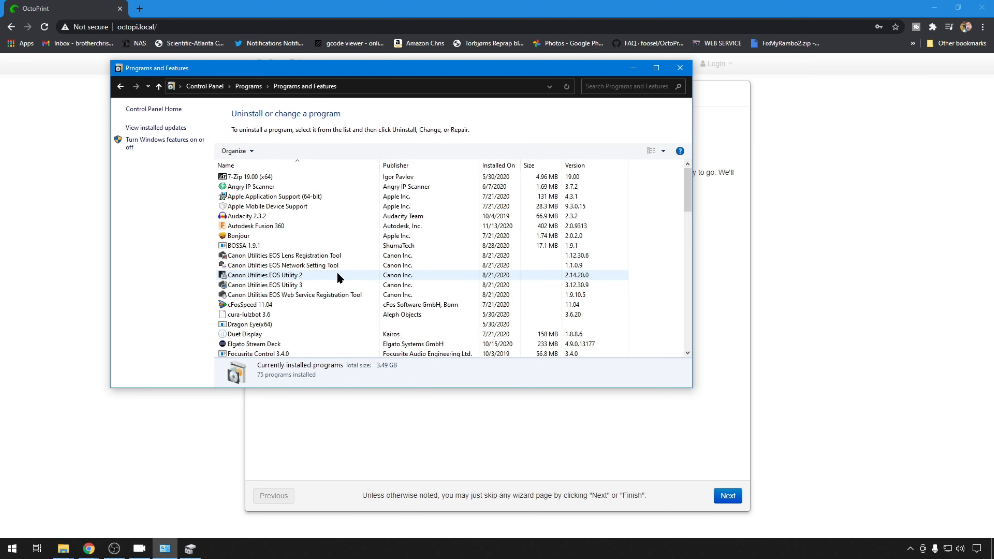
pyautogui.click(294, 237)
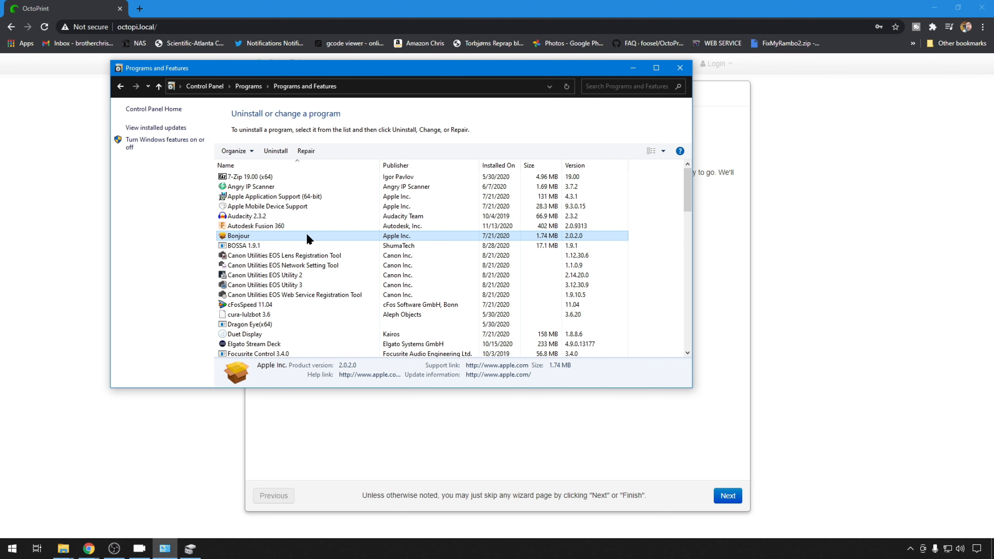
pyautogui.click(292, 188)
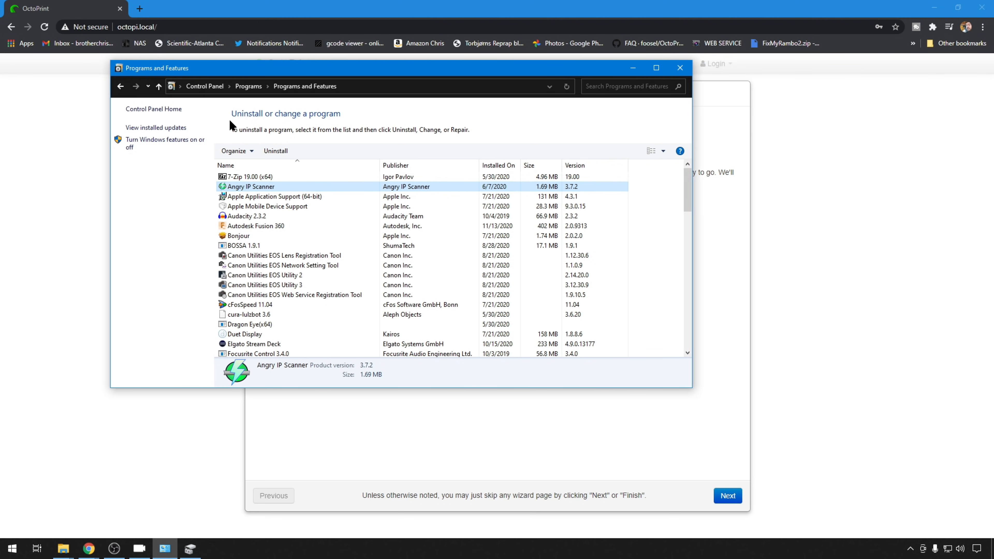
# Step: Examine the router's client list and DHCP server settings, and scan 192.168.1.0 to 192.168.1.255 in Angry IP Scanner
pyautogui.click(150, 11)
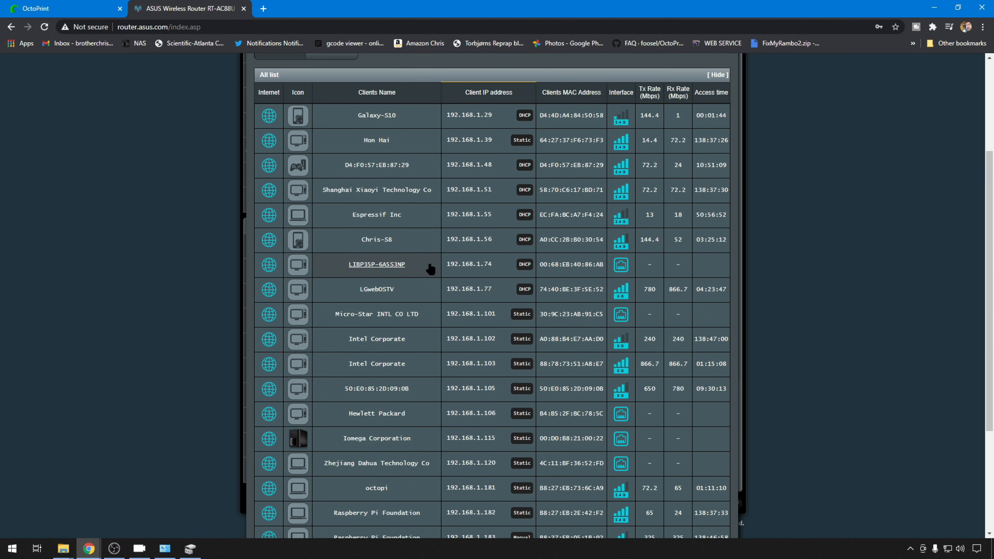
pyautogui.scroll(-4, 434, 368)
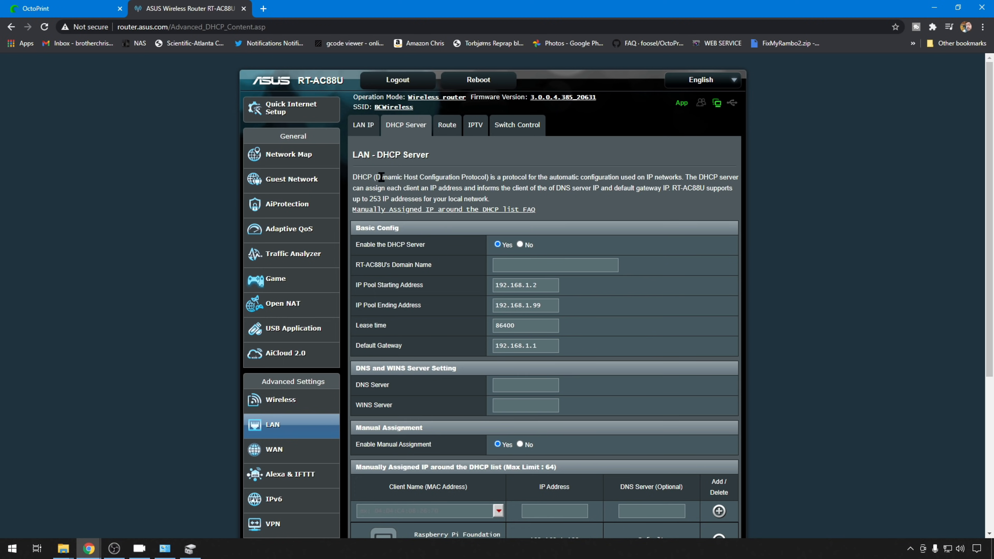
pyautogui.scroll(-6, 488, 330)
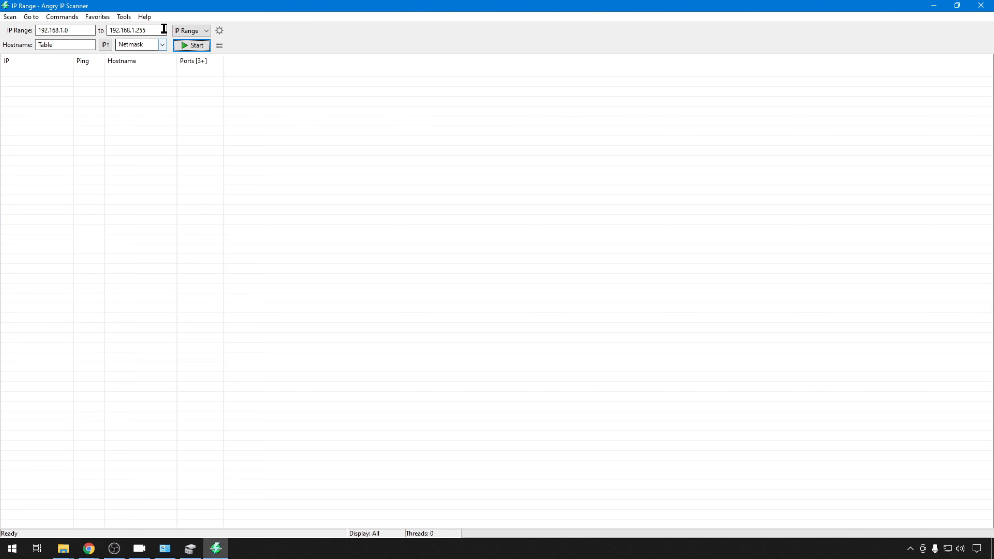
pyautogui.click(201, 47)
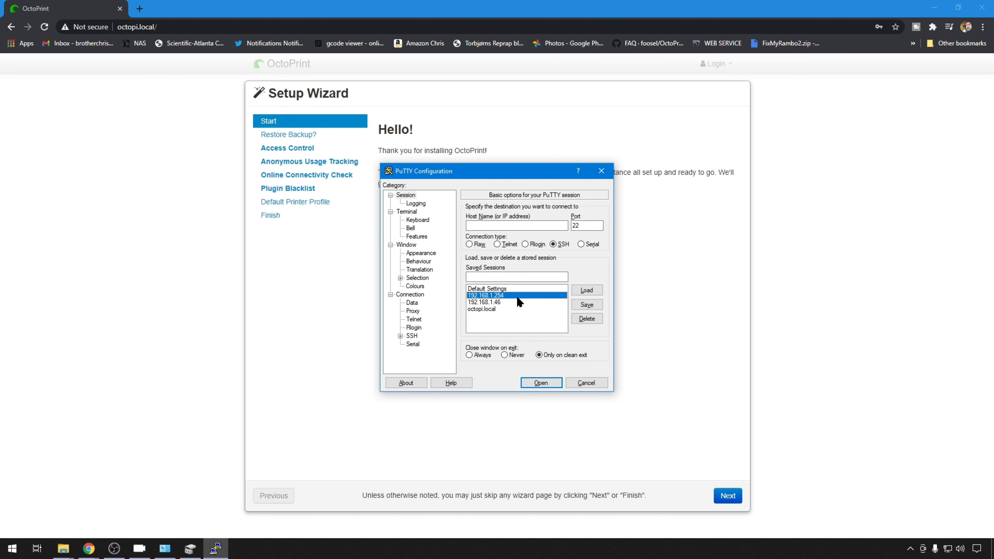
# Step: Load the saved octopi.local session in PuTTY, open the SSH connection on port 22, and accept the new host key
pyautogui.click(481, 309)
pyautogui.click(592, 290)
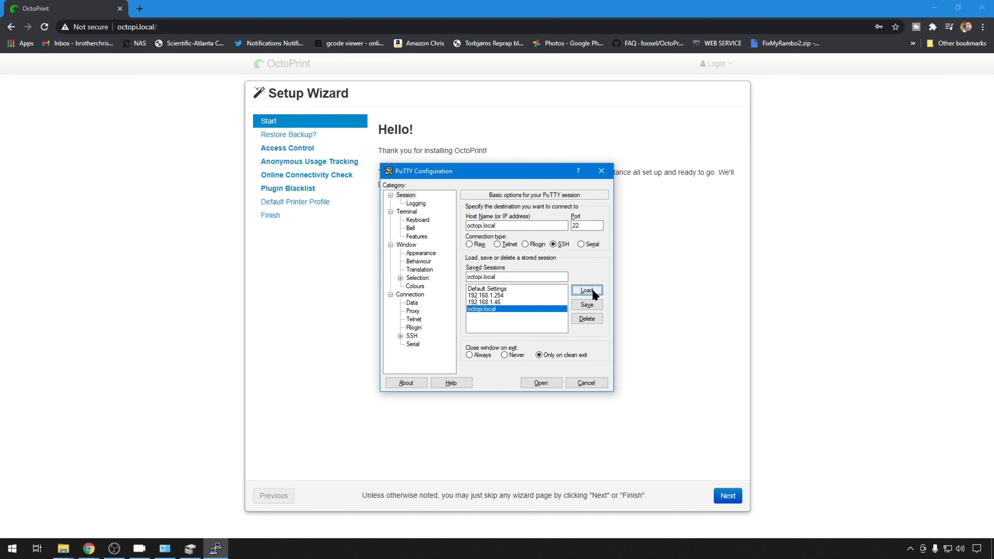
pyautogui.click(503, 225)
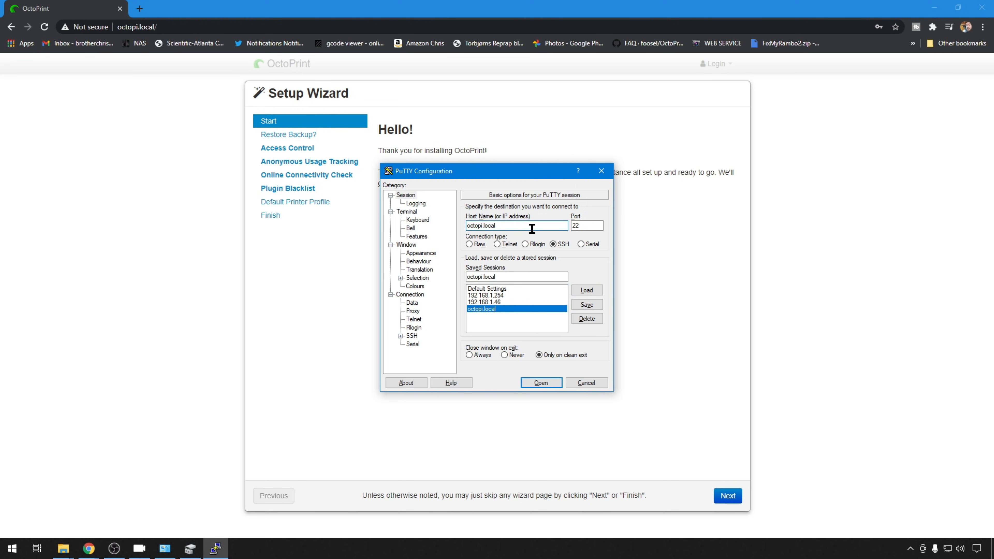
pyautogui.click(542, 382)
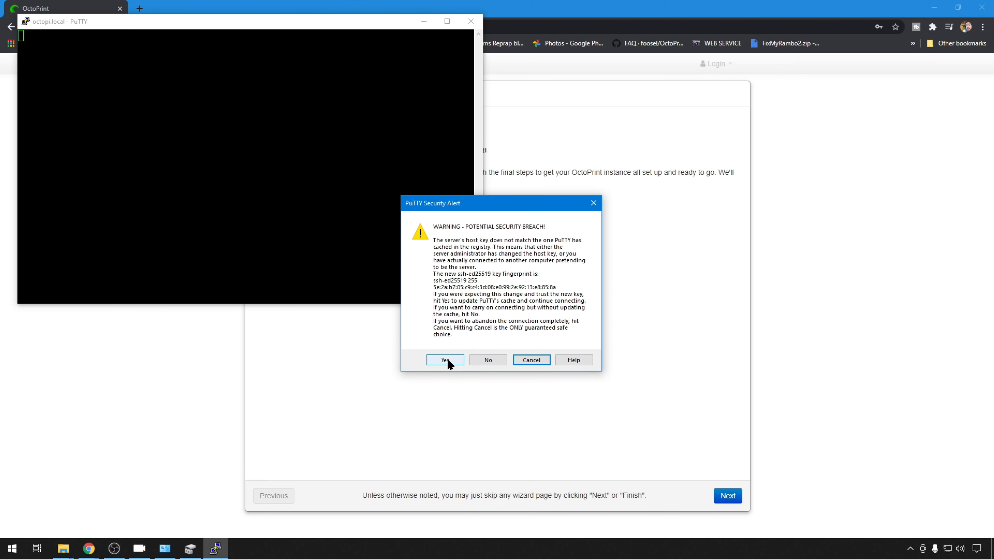
pyautogui.click(446, 360)
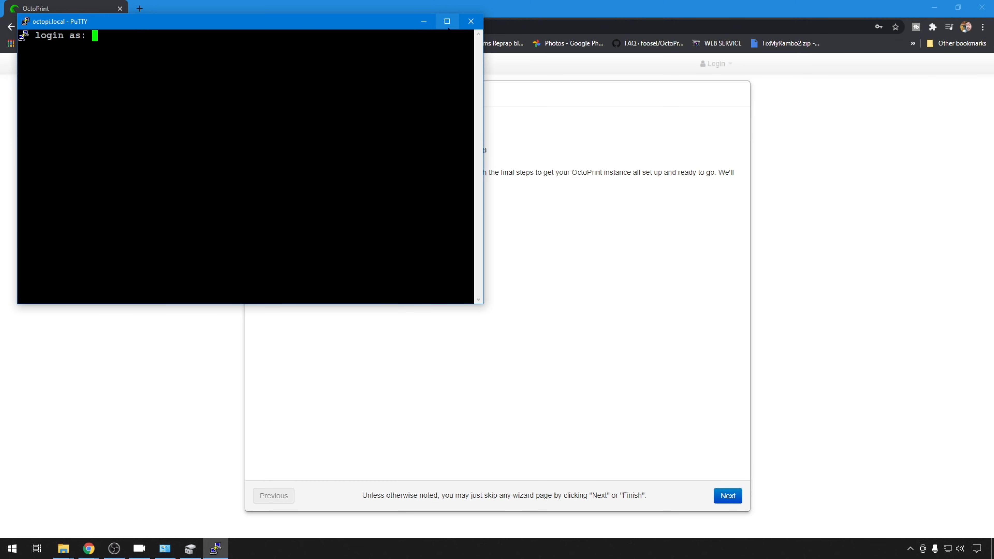
# Step: Maximize the terminal window and log in as pi with the account password
pyautogui.click(447, 22)
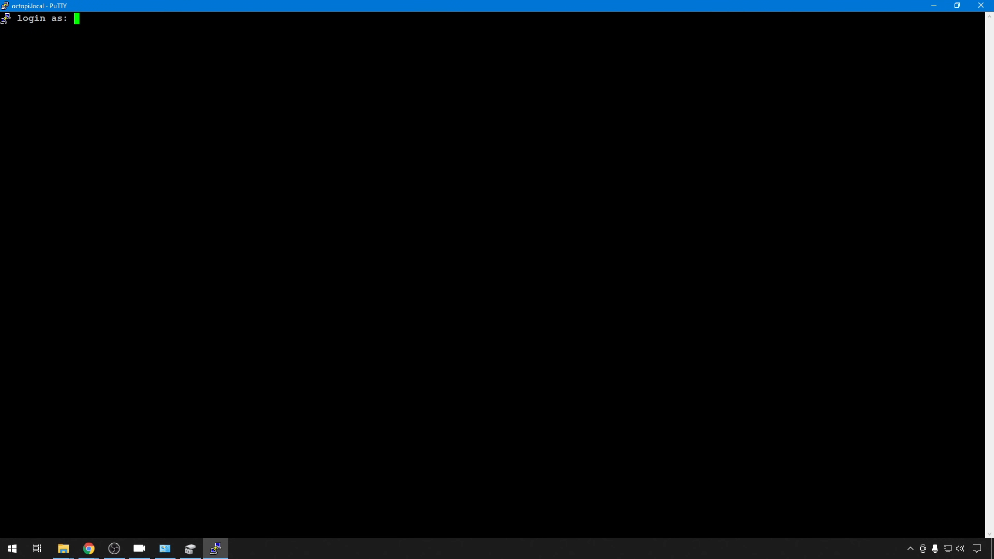
pyautogui.write('pi')
pyautogui.press('Return')
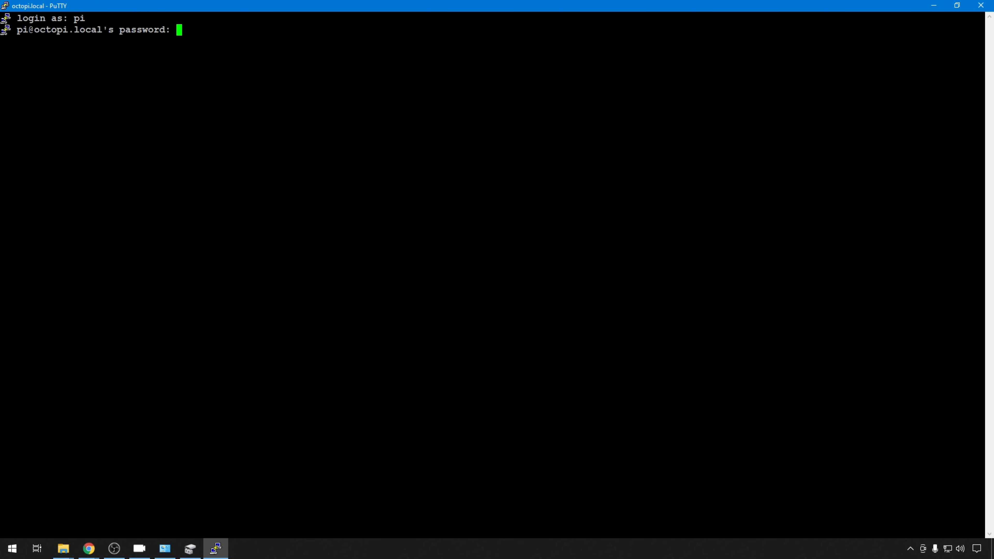
pyautogui.press('Return')
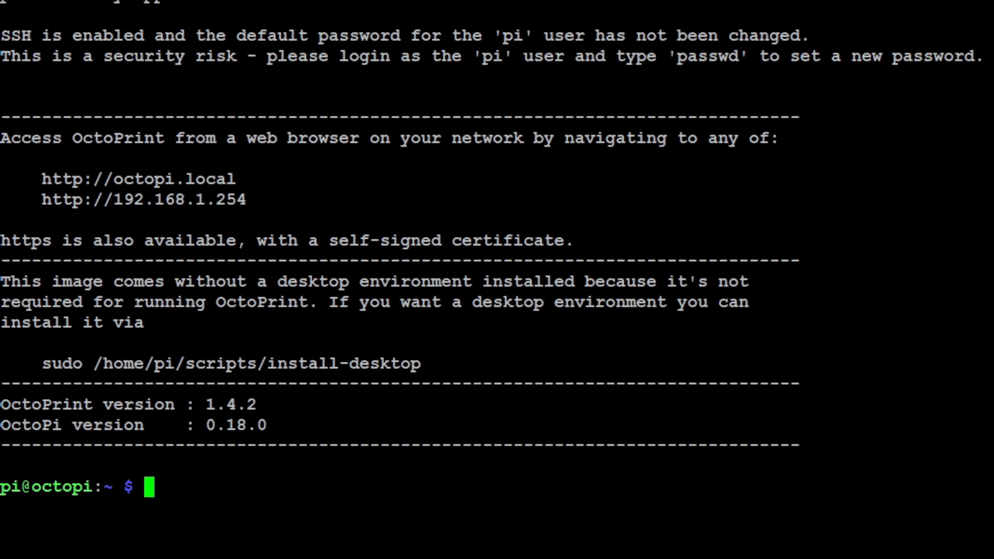
# Step: Refresh the Pi's package lists with sudo apt update
pyautogui.write('sudo ')
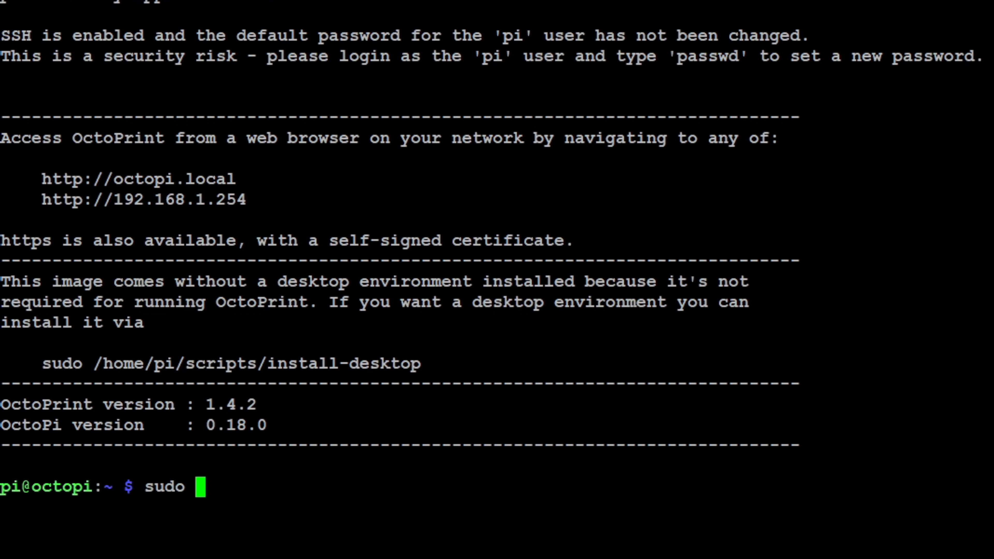
pyautogui.write('apt')
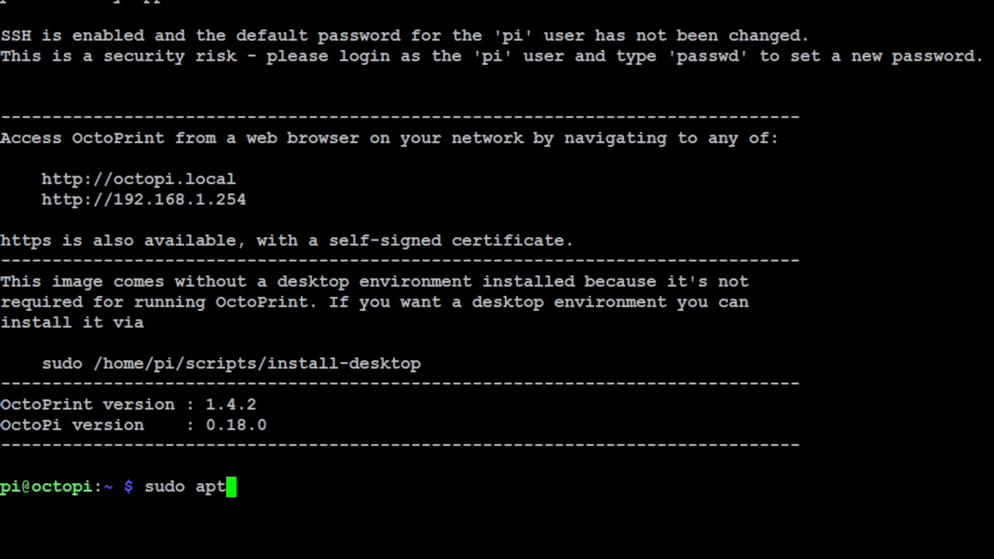
pyautogui.write(' update')
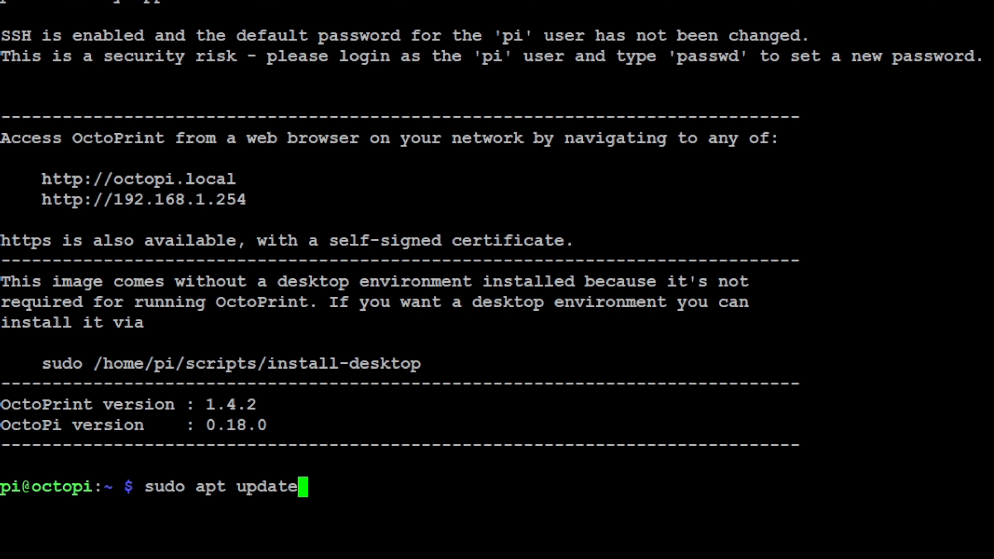
pyautogui.press('Return')
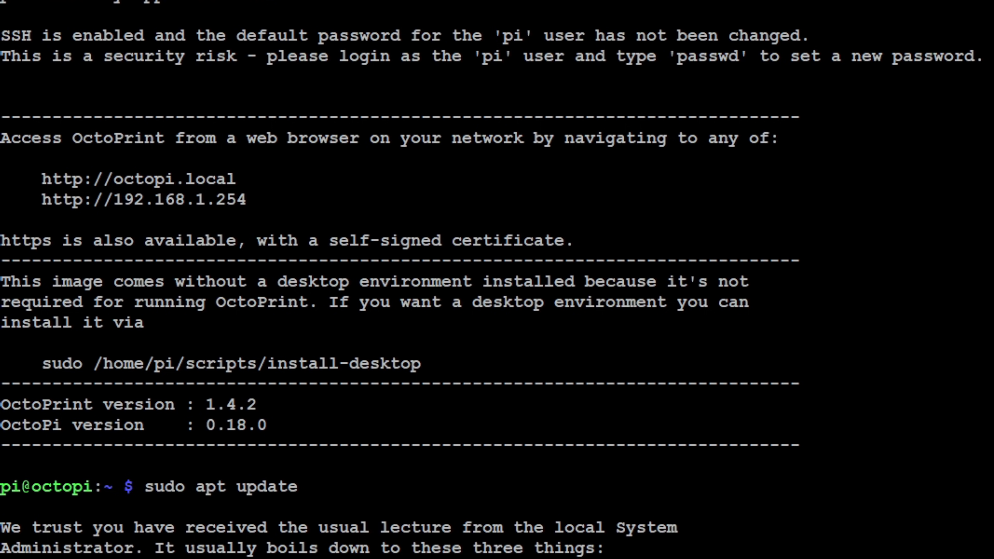
# Step: Upgrade the installed packages with sudo apt upgrade, answering y to continue
pyautogui.press('Up')
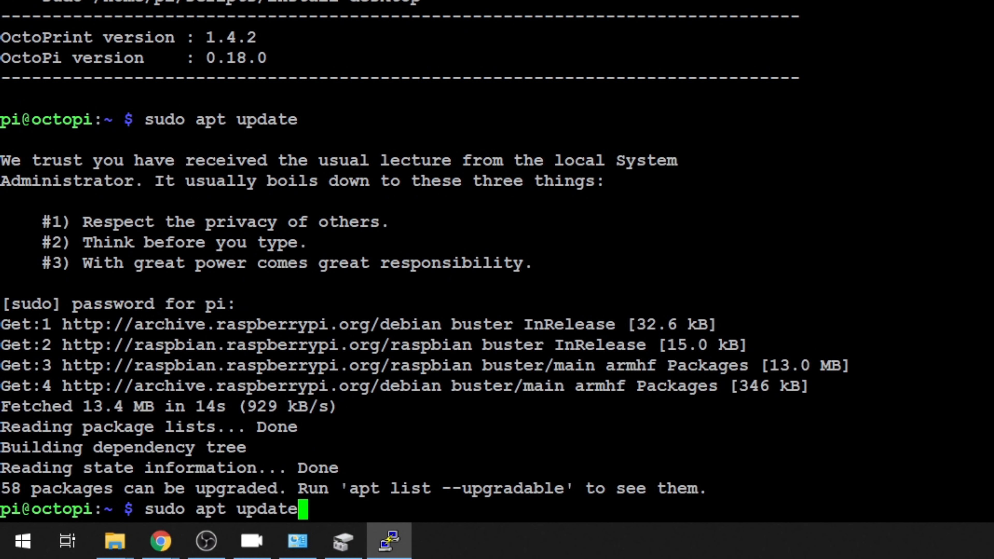
pyautogui.press('BackSpace')
pyautogui.press('BackSpace')
pyautogui.press('BackSpace')
pyautogui.press('BackSpace')
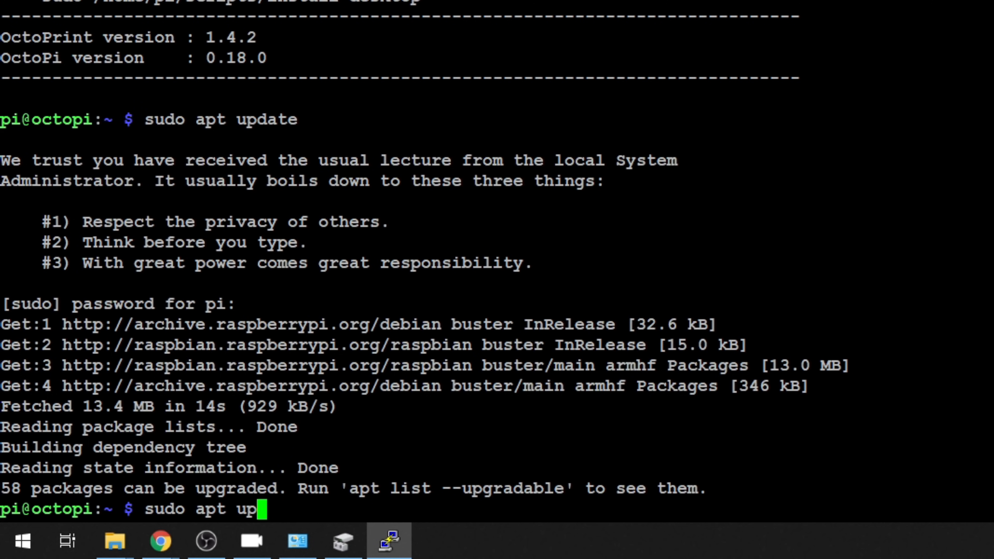
pyautogui.write('grade')
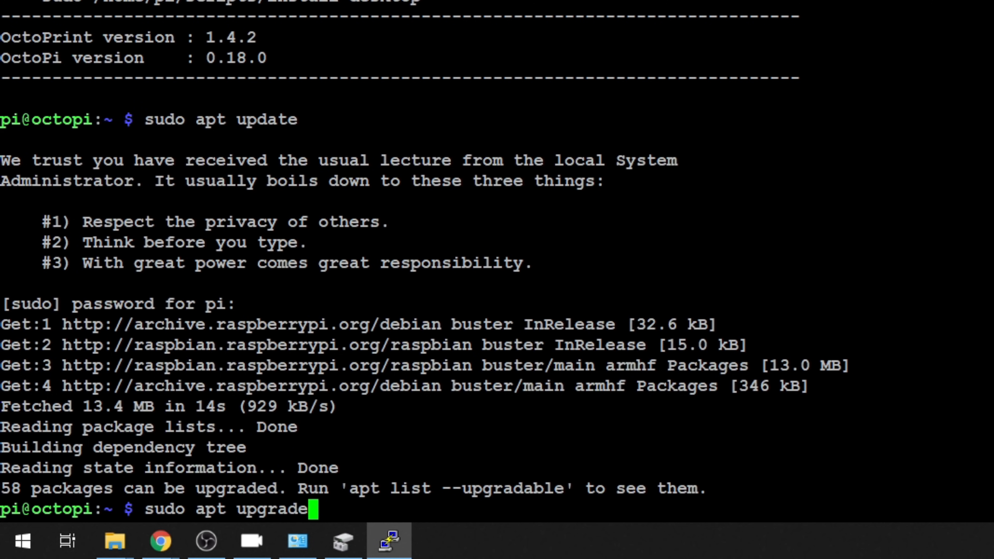
pyautogui.press('Return')
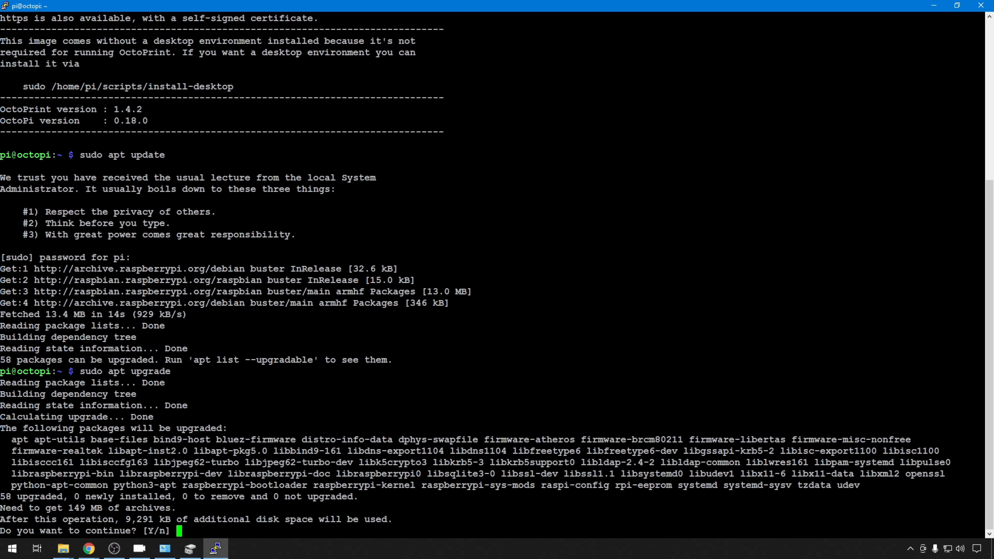
pyautogui.write('y')
pyautogui.press('Return')
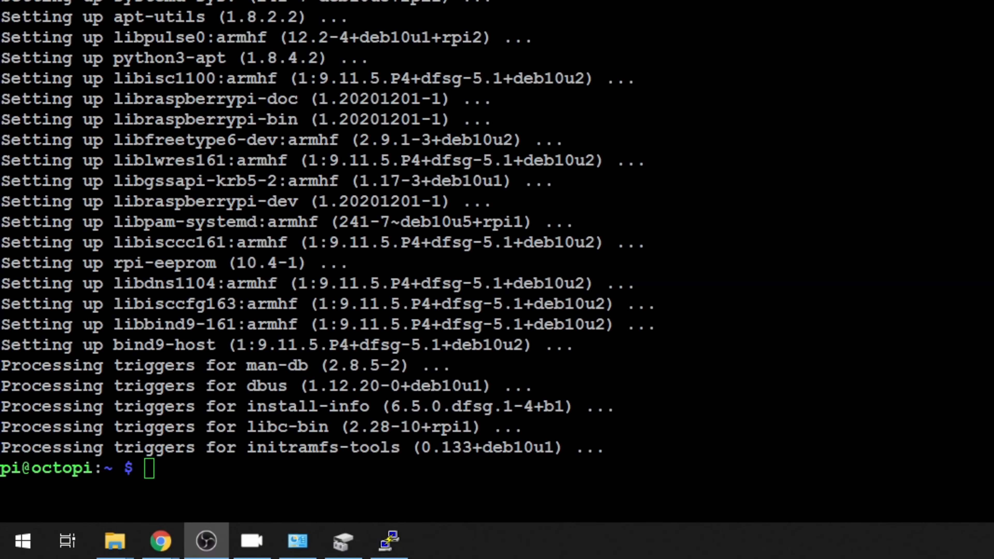
# Step: Check the Pi's disk space usage with df -h
pyautogui.hotkey('alt', 'Tab')
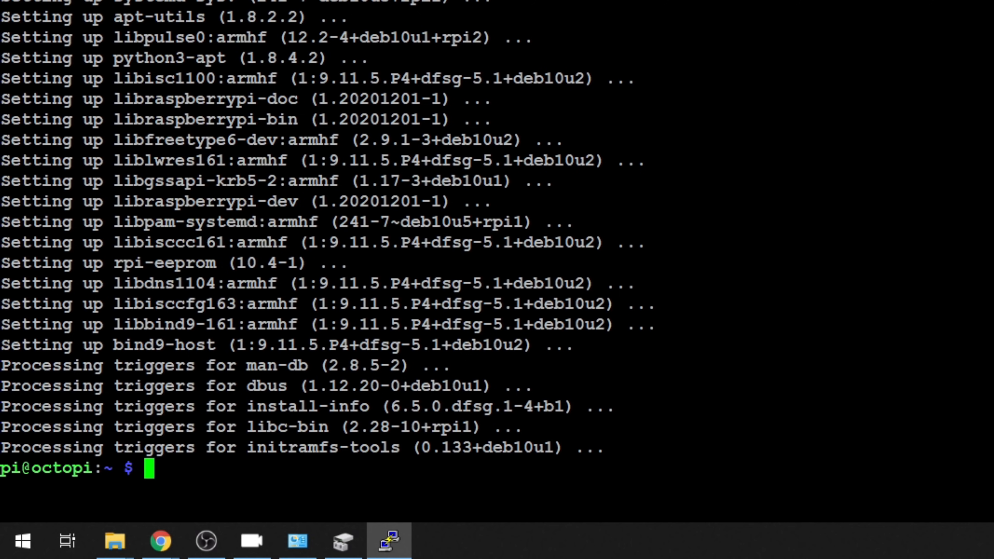
pyautogui.write('df -h')
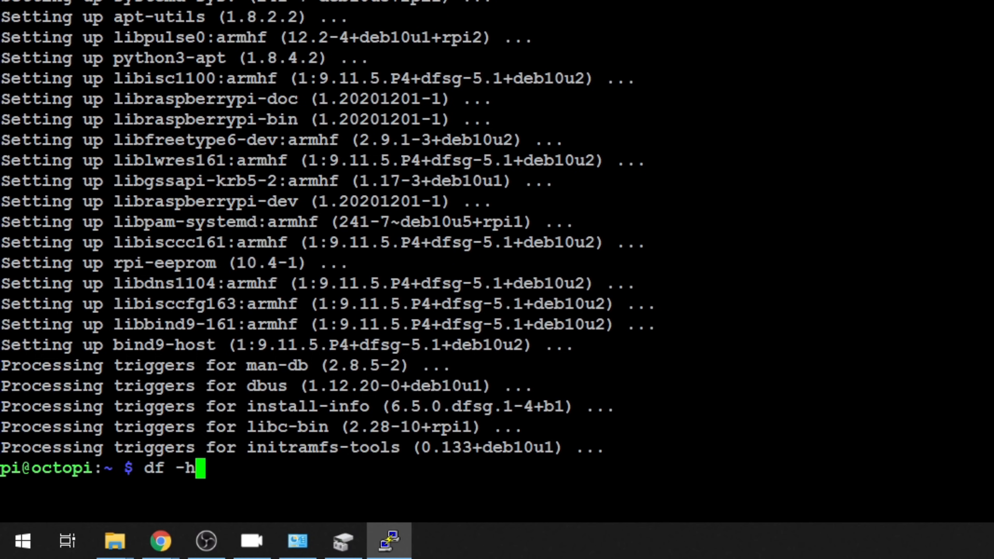
pyautogui.press('Return')
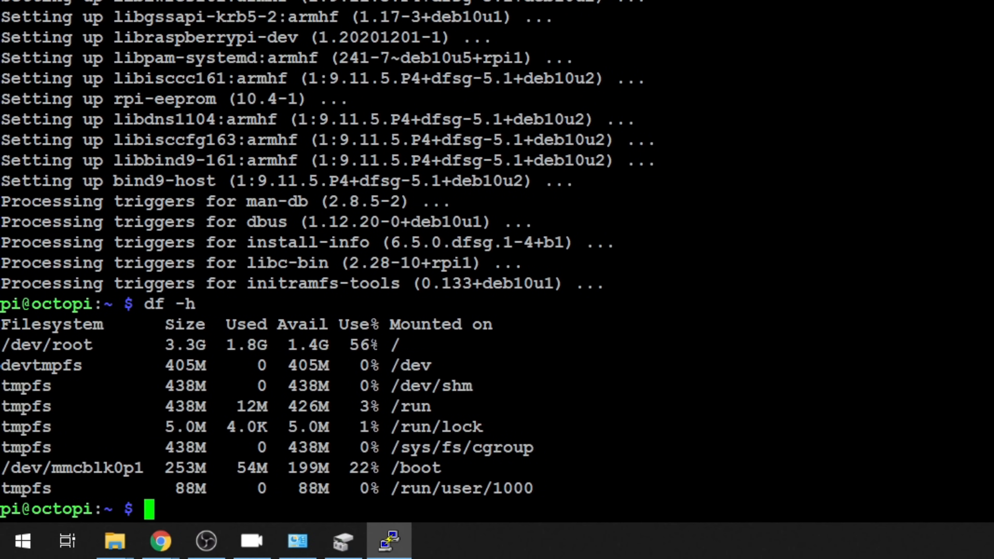
# Step: Launch the Raspberry Pi configuration tool with sudo raspi-config
pyautogui.write('sudo ras')
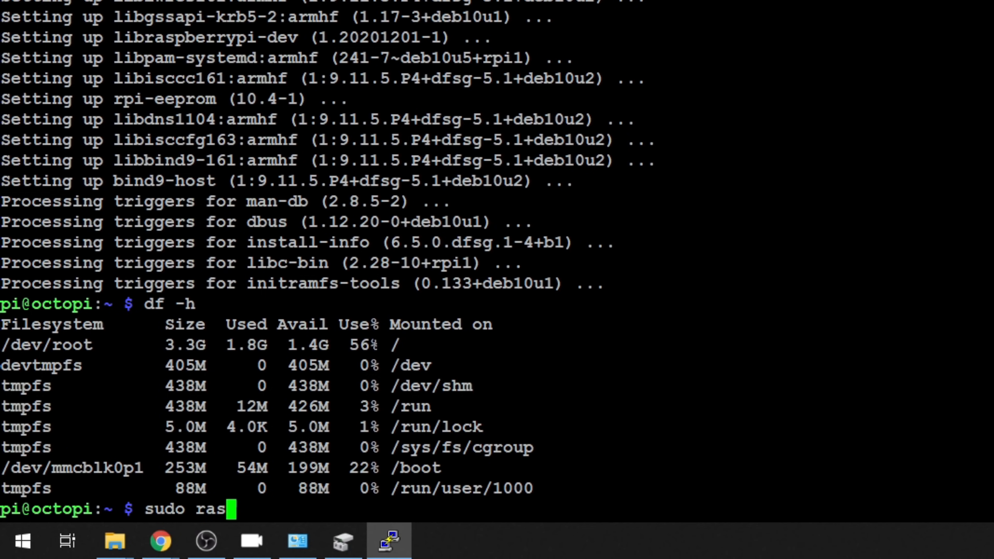
pyautogui.write('pi-config')
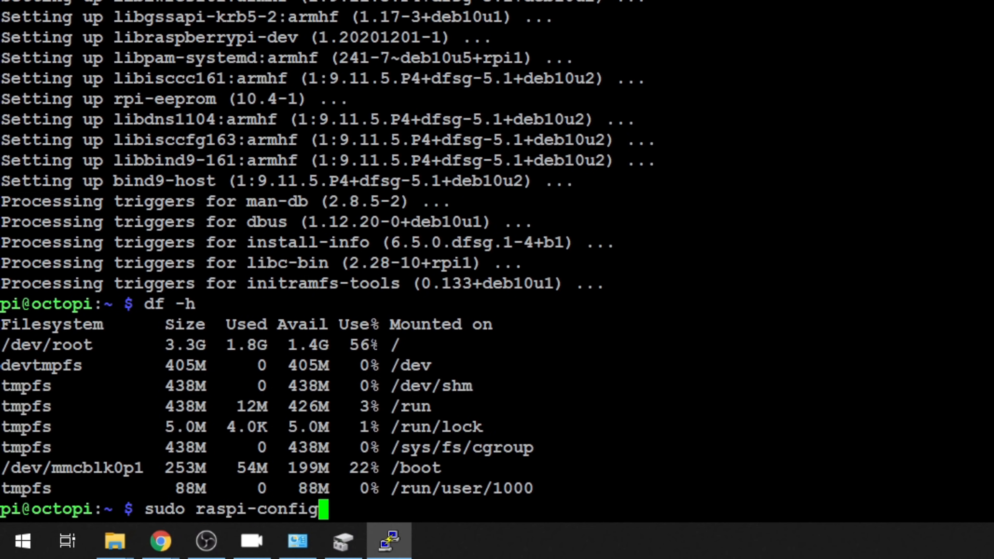
pyautogui.press('Return')
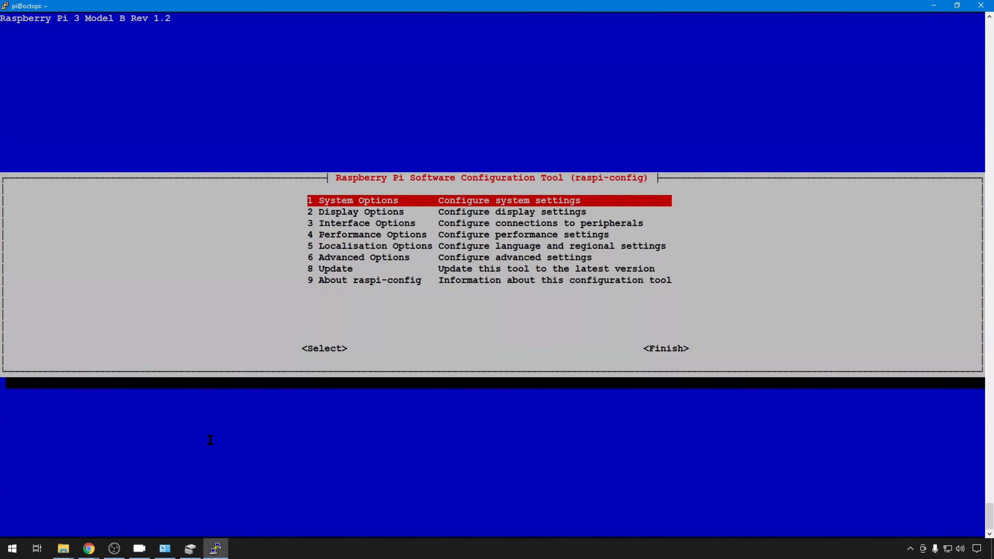
# Step: Set the Pi's hostname to octoimg in the raspi-config system options
pyautogui.press('Return')
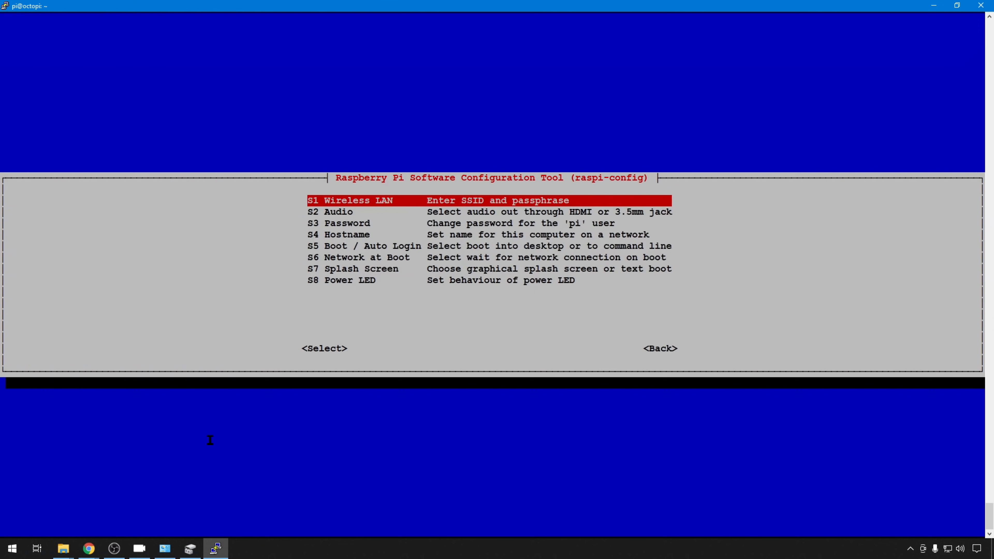
pyautogui.press('Down')
pyautogui.press('Down')
pyautogui.press('Down')
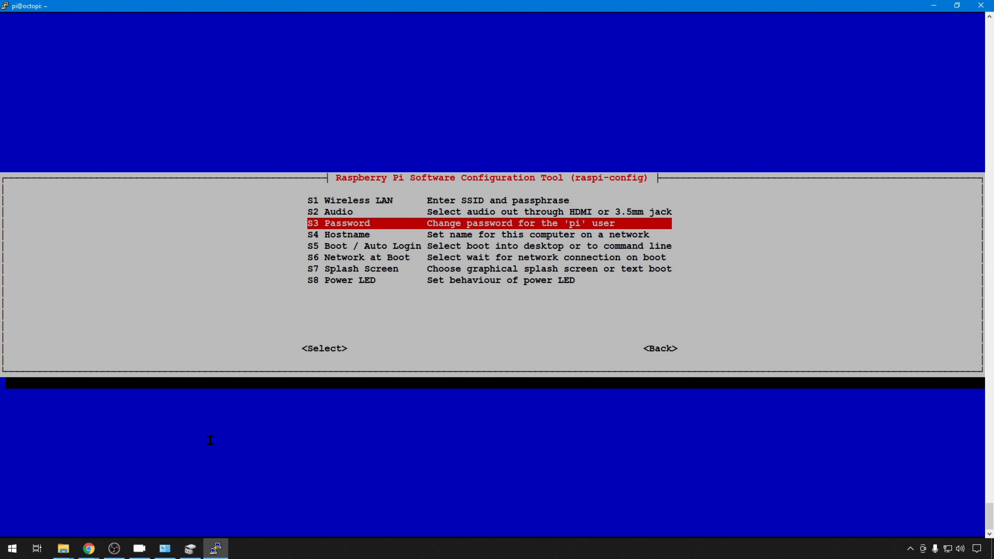
pyautogui.press('Return')
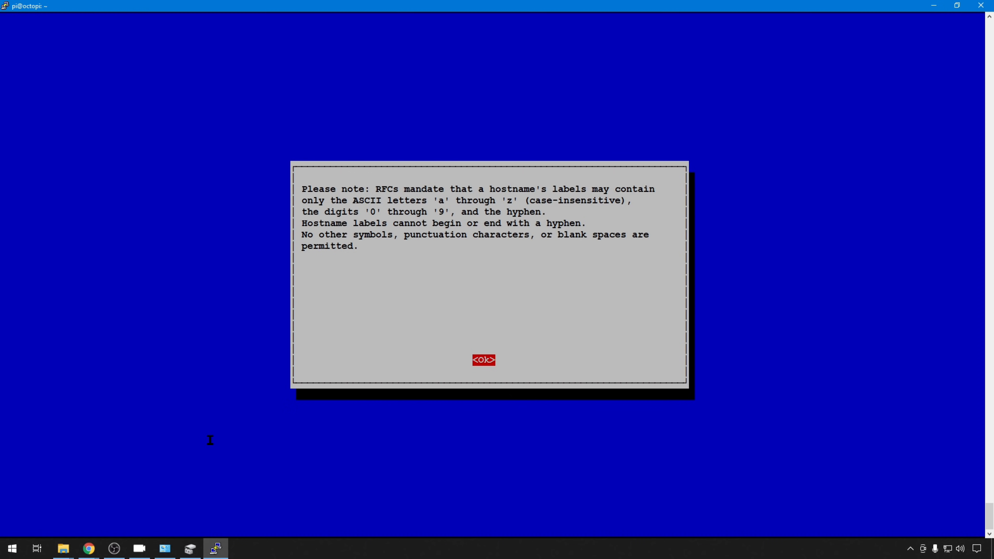
pyautogui.press('Return')
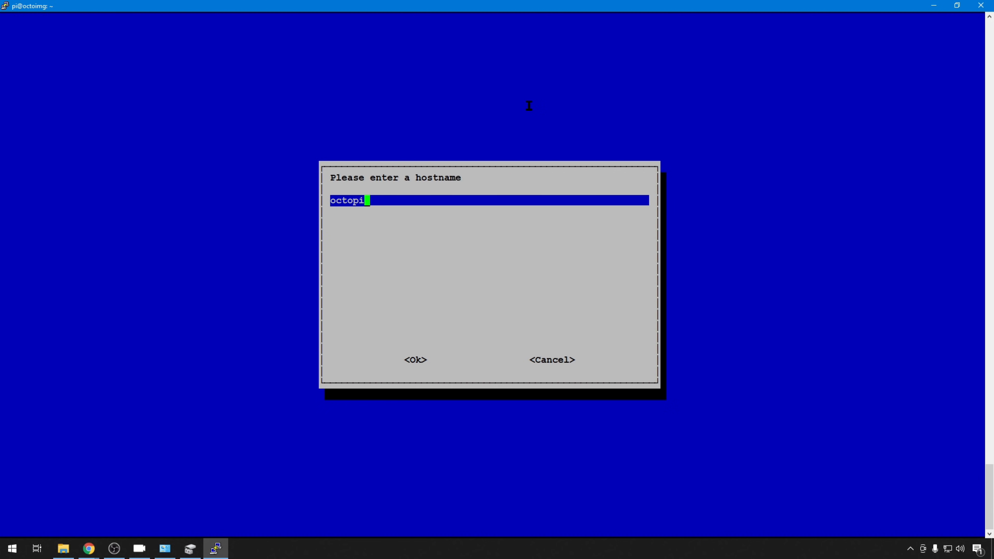
pyautogui.press('BackSpace')
pyautogui.press('BackSpace')
pyautogui.write('img')
pyautogui.press('Tab')
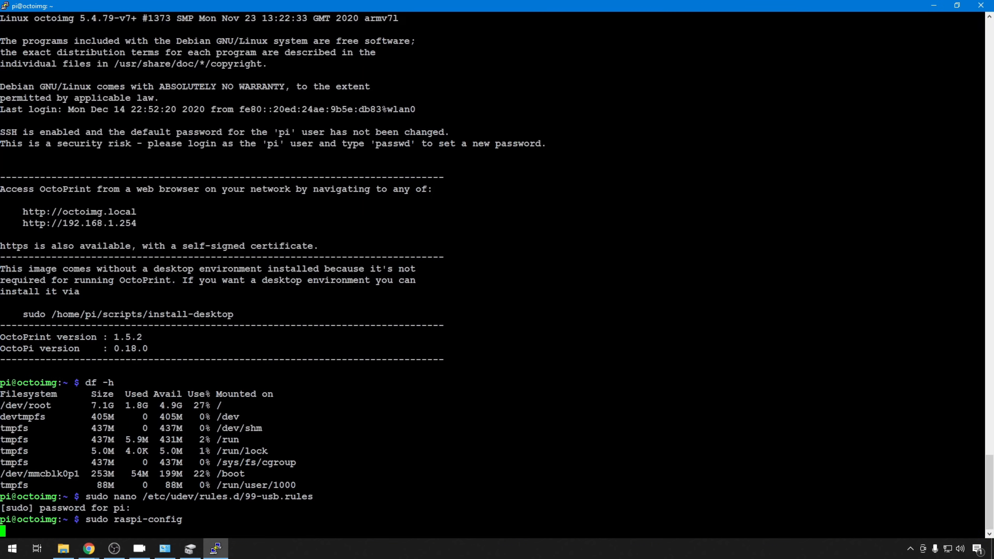
pyautogui.press('Return')
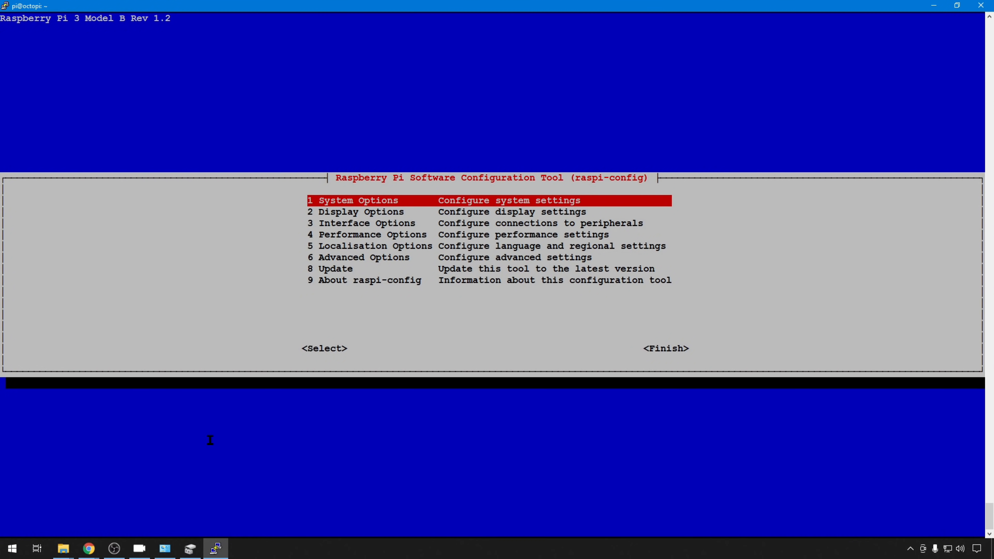
# Step: Finish raspi-config and reboot the Pi immediately
pyautogui.press('Tab')
pyautogui.press('Tab')
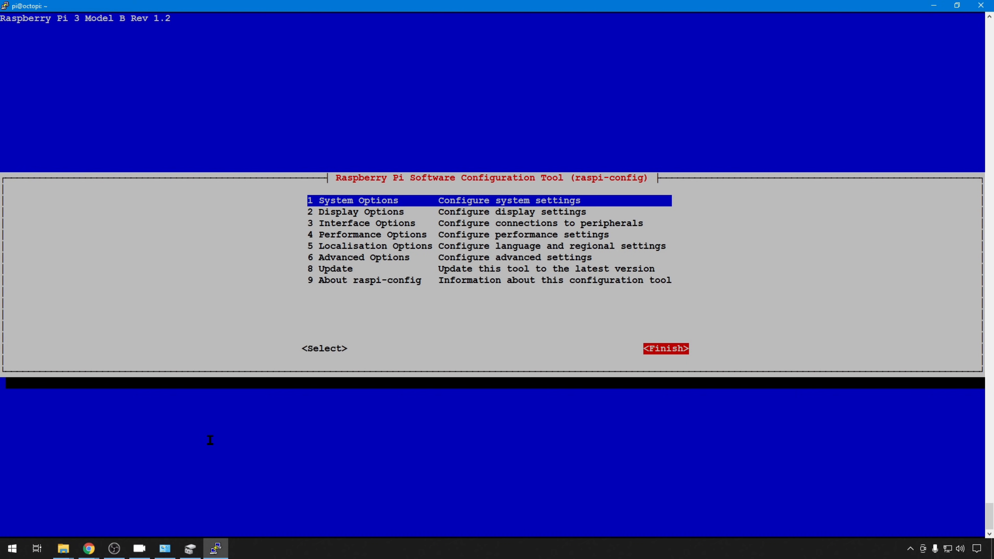
pyautogui.press('Return')
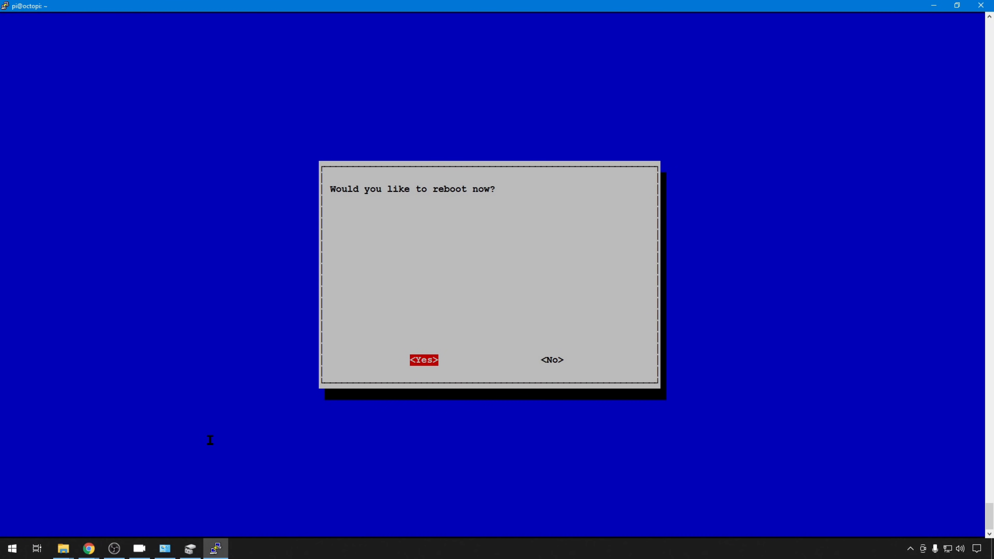
pyautogui.press('Return')
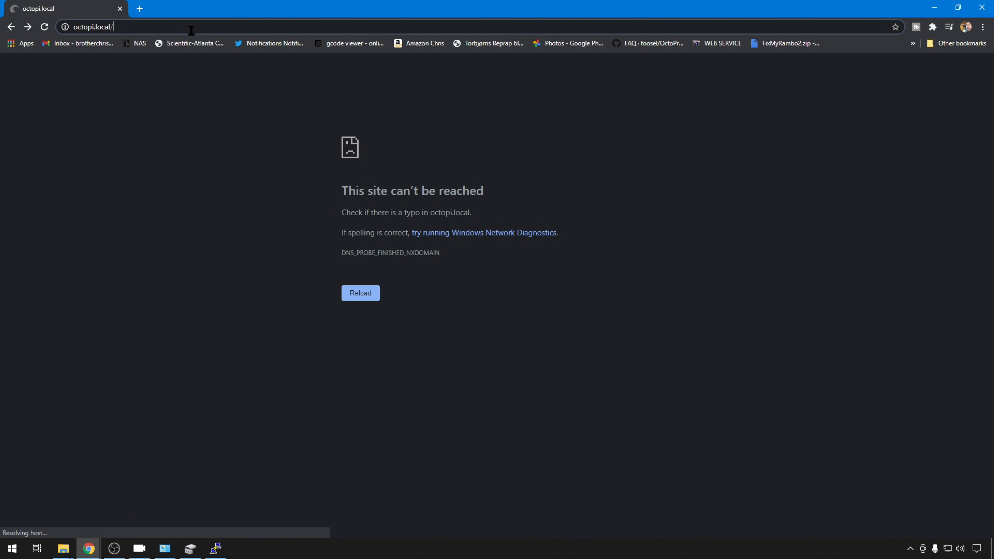
# Step: Open OctoPrint in the browser at the new address octoimg.local
pyautogui.press('Left')
pyautogui.press('Left')
pyautogui.press('Left')
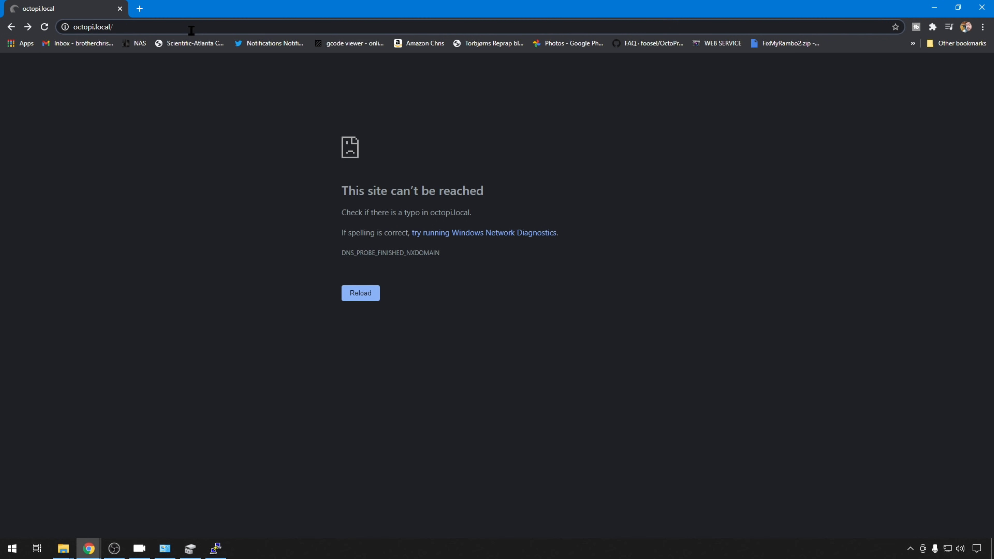
pyautogui.press('BackSpace')
pyautogui.press('BackSpace')
pyautogui.write('img')
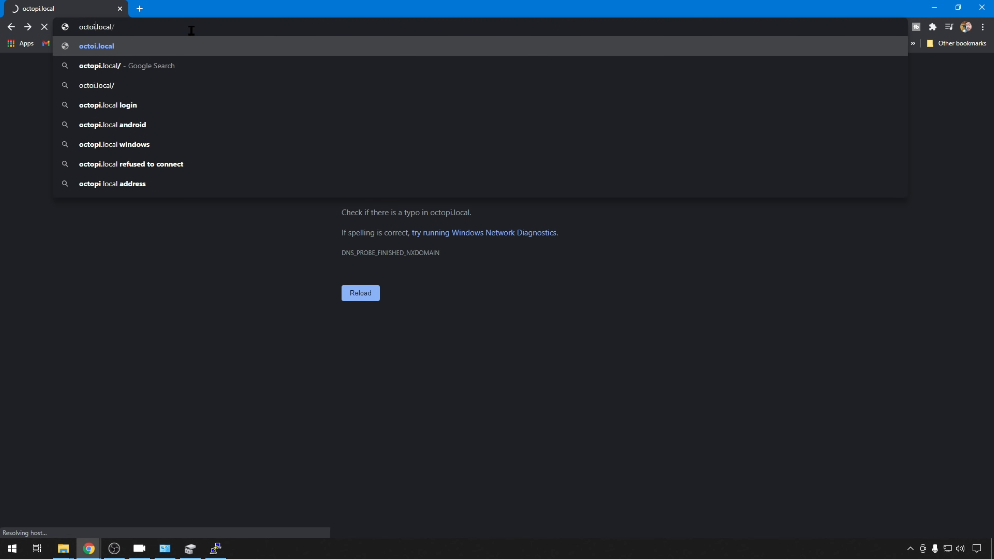
pyautogui.press('Return')
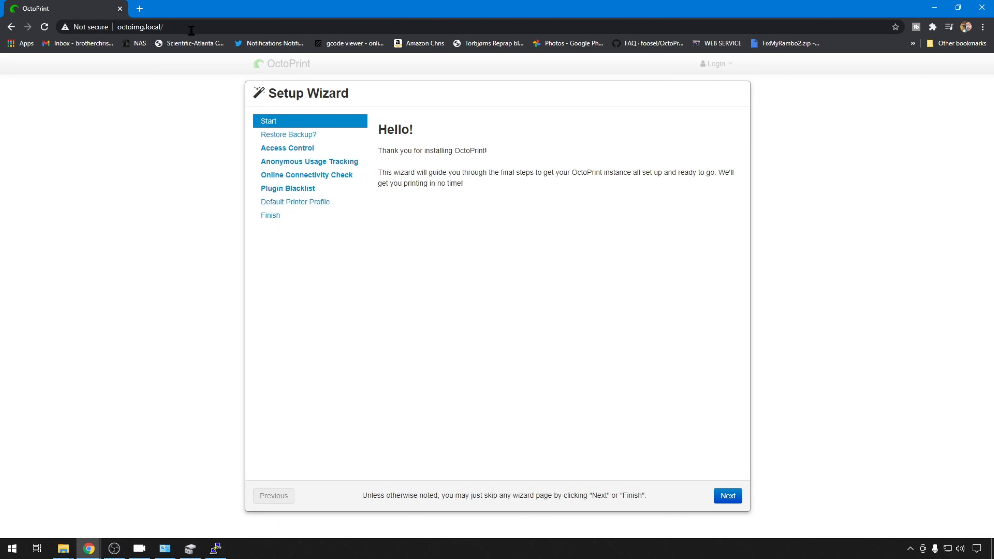
# Step: Skip the backup restore, create the administrator account with a username and password, keep access control enabled, and save the login in the browser
pyautogui.click(731, 501)
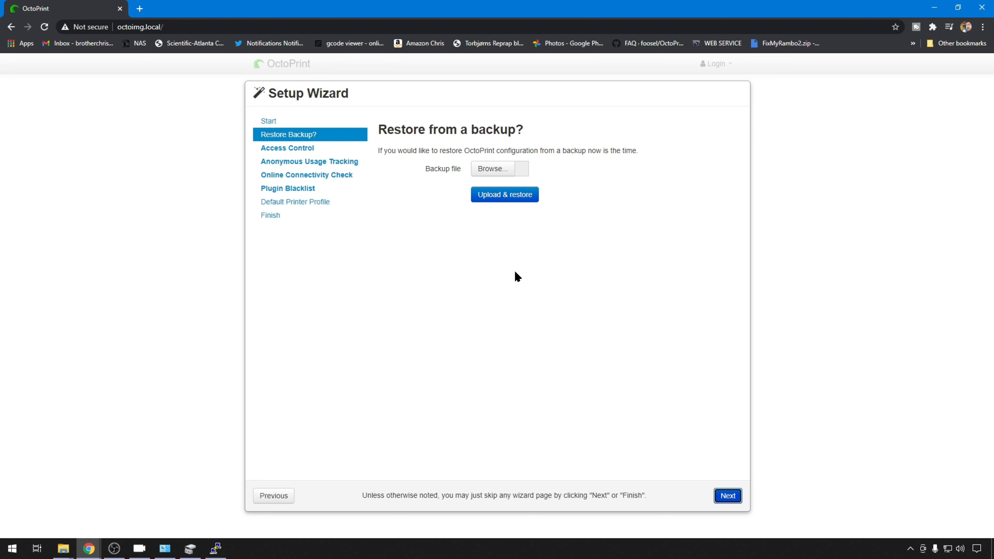
pyautogui.click(728, 496)
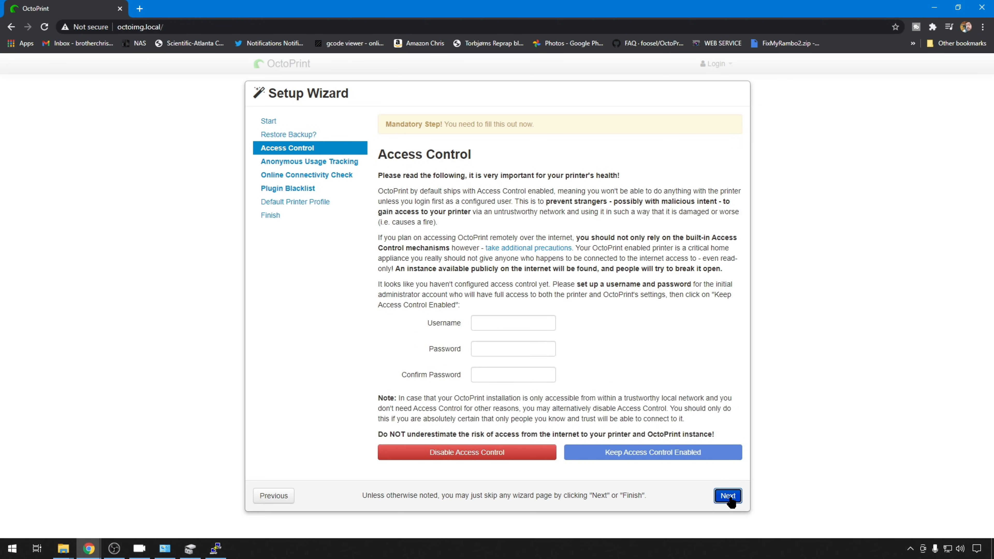
pyautogui.click(529, 324)
pyautogui.write('chris')
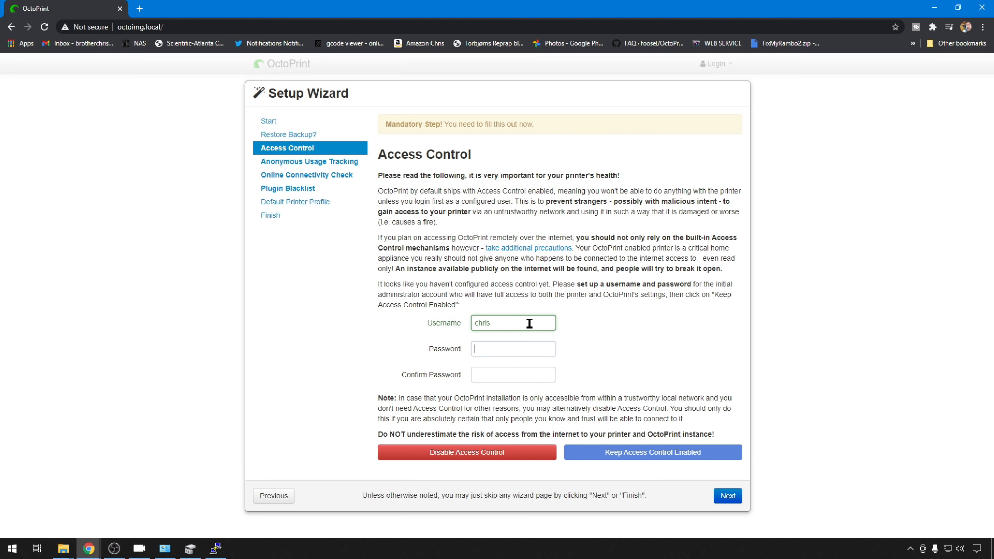
pyautogui.press('Tab')
pyautogui.write('******')
pyautogui.press('Tab')
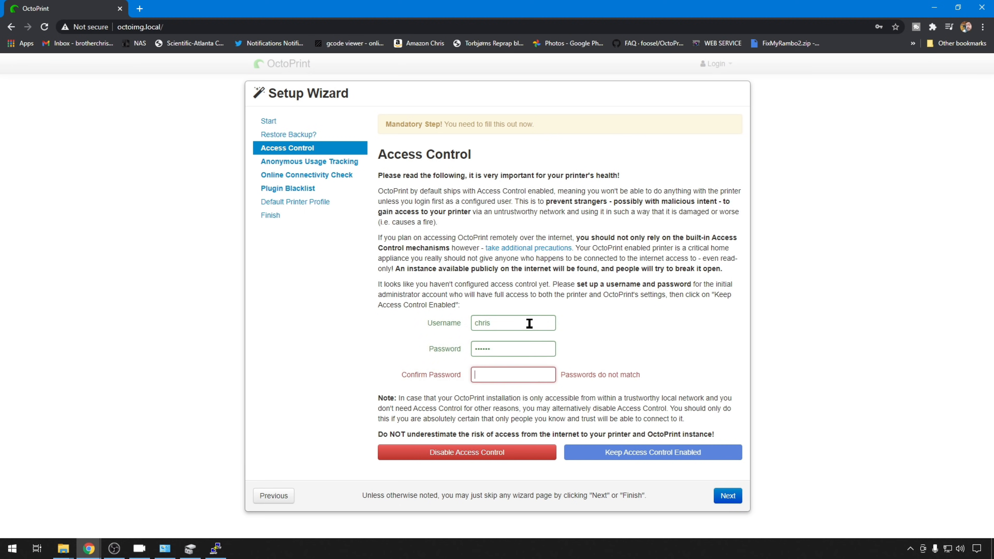
pyautogui.write('******')
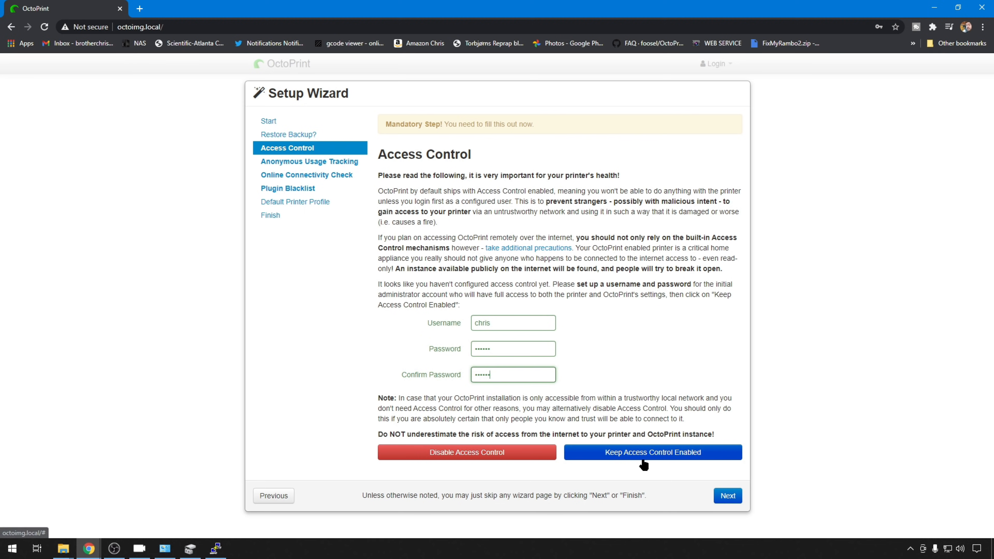
pyautogui.click(681, 456)
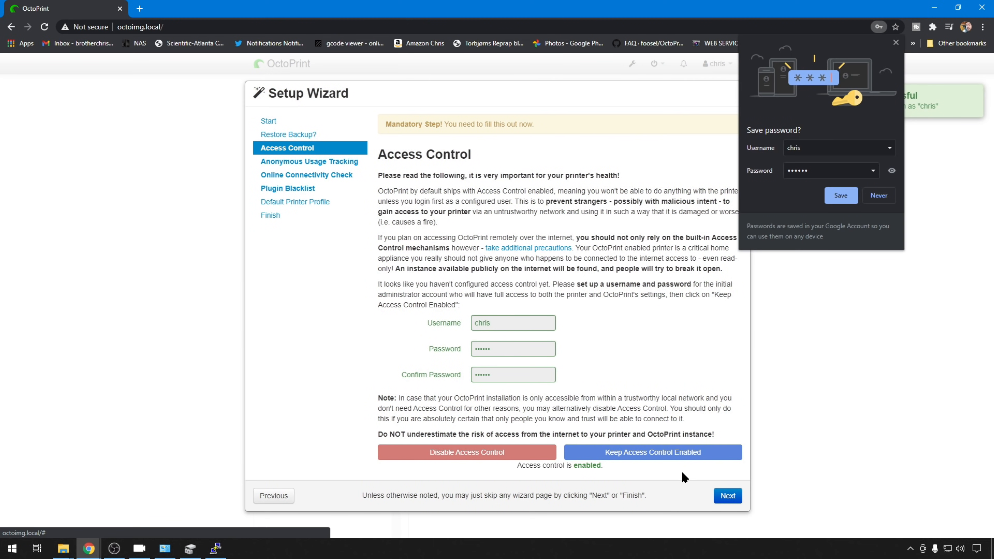
pyautogui.click(840, 196)
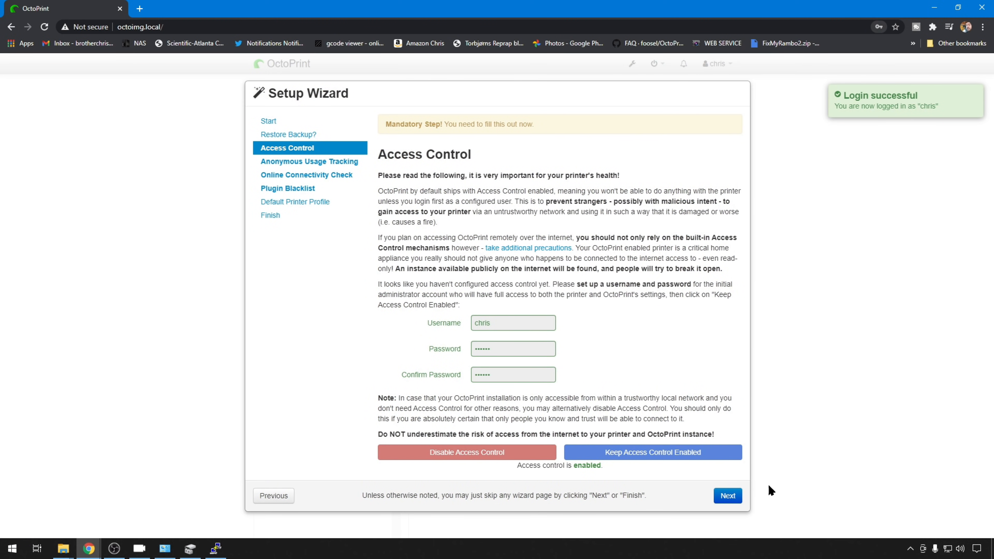
# Step: Enable anonymous usage tracking in the setup wizard and continue to the connectivity check
pyautogui.click(734, 495)
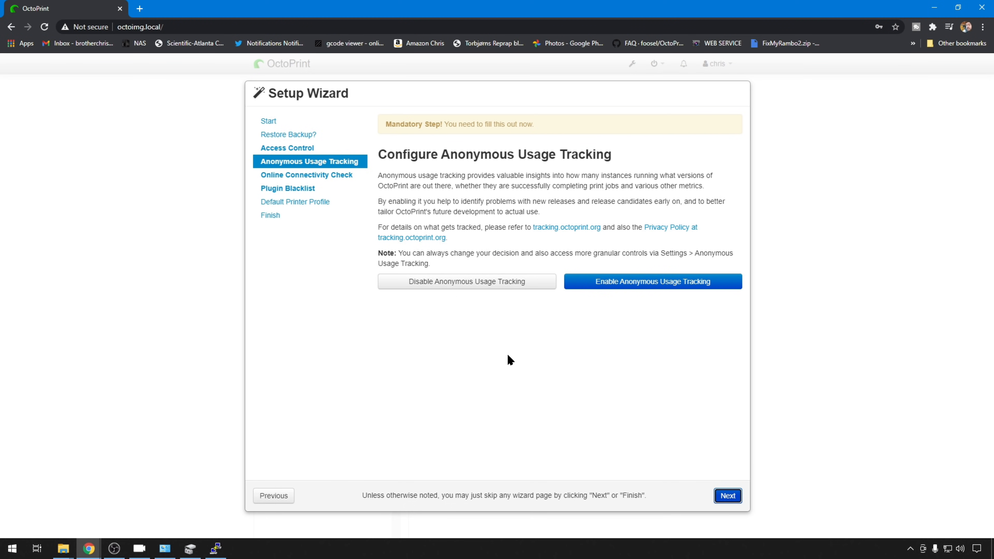
pyautogui.click(660, 285)
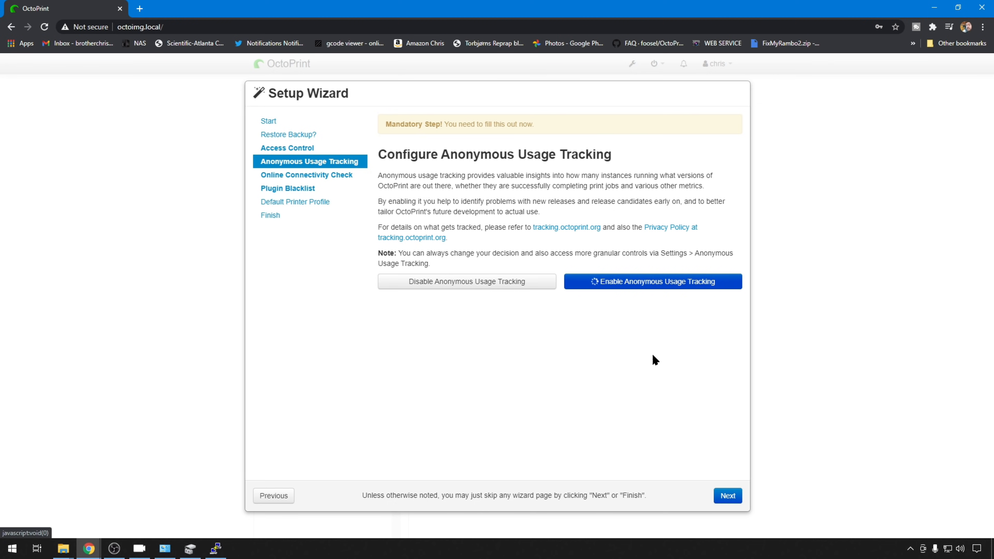
pyautogui.click(729, 496)
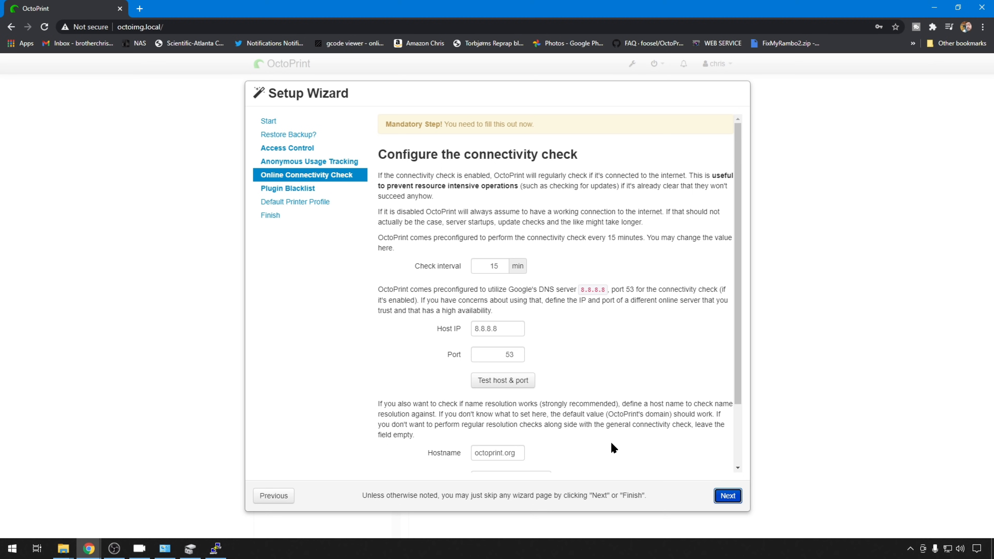
# Step: Enable the connectivity check with its preset host and port, and enable plugin blacklist processing
pyautogui.scroll(-2, 612, 441)
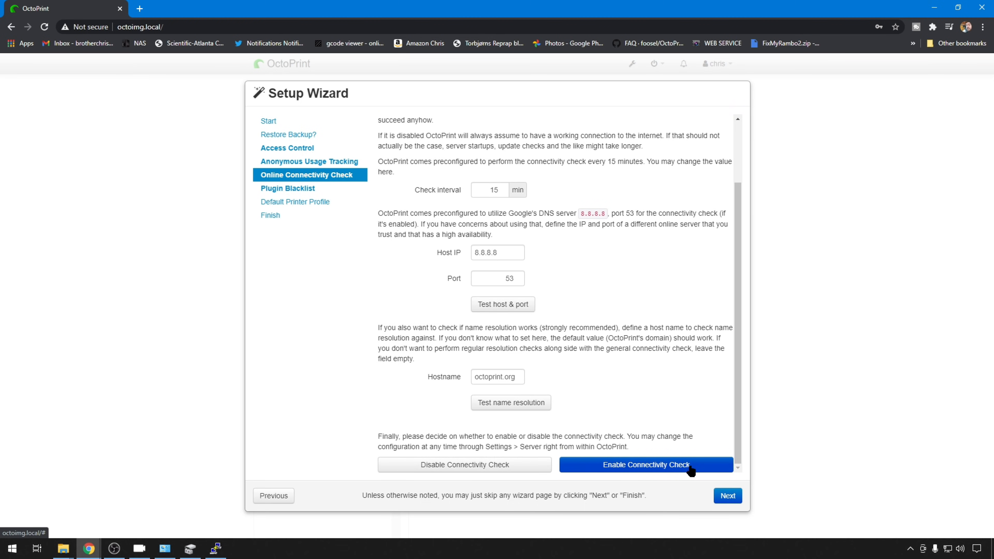
pyautogui.click(710, 468)
pyautogui.click(729, 497)
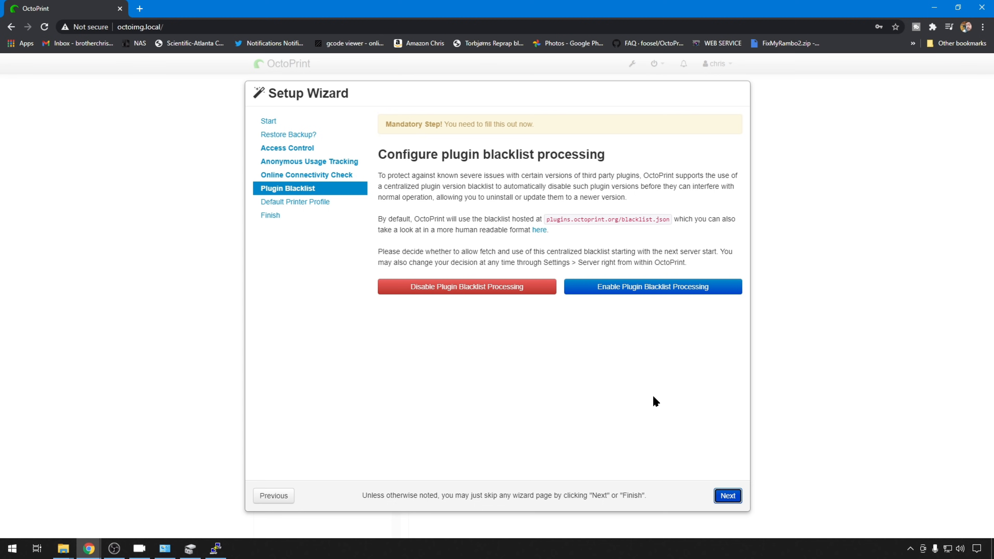
pyautogui.click(625, 291)
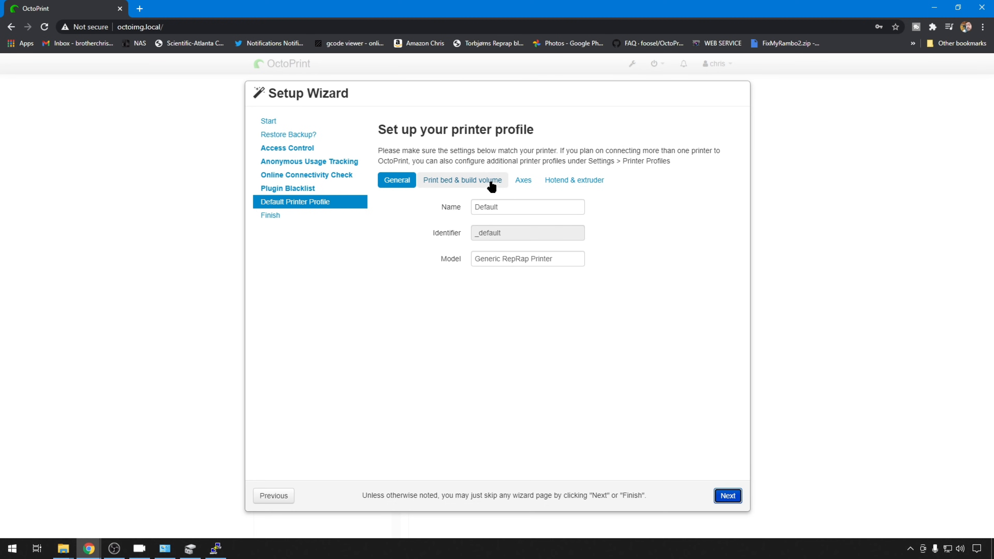
# Step: Set the E axis speed to 100 mm/min in the default printer profile and finish the setup wizard
pyautogui.click(523, 180)
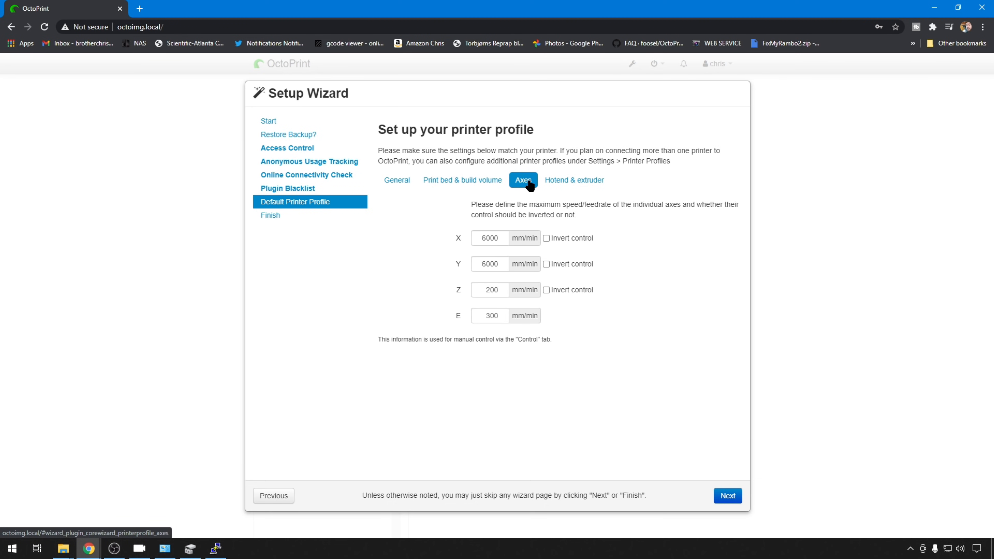
pyautogui.doubleClick(479, 315)
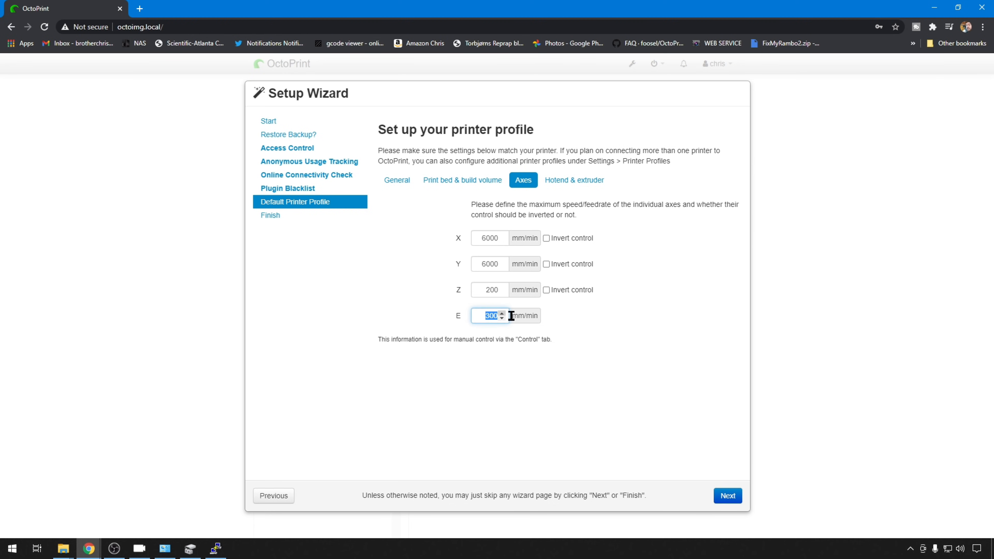
pyautogui.write('100')
pyautogui.click(735, 496)
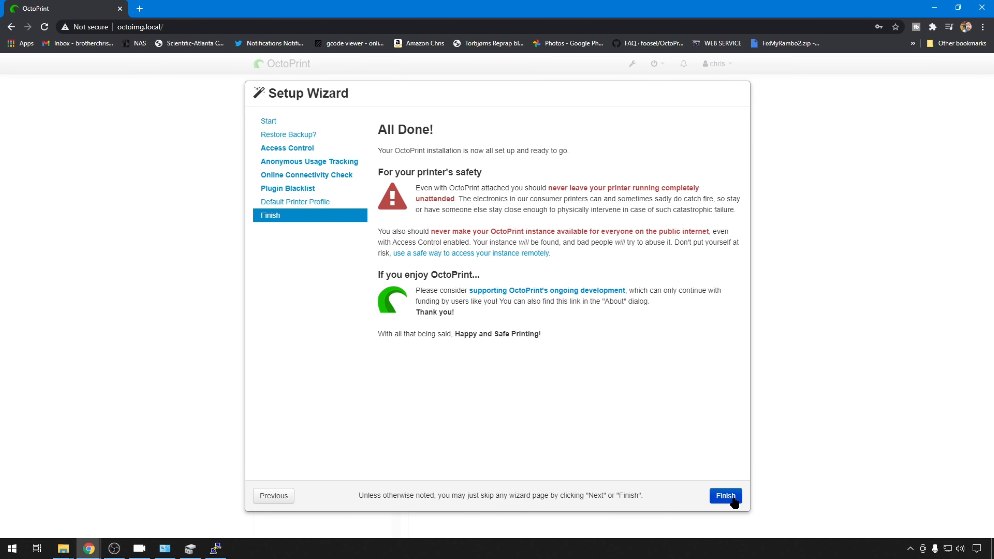
pyautogui.click(726, 496)
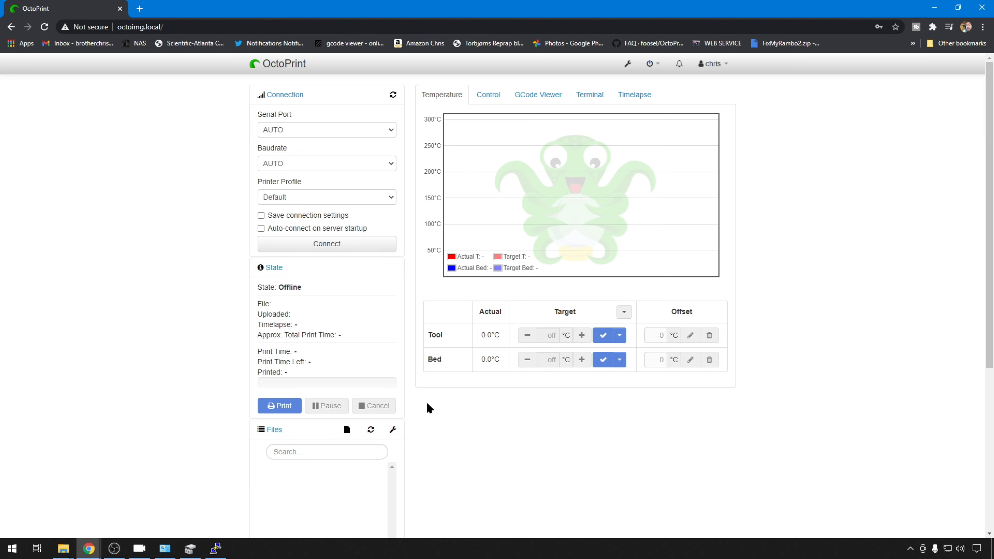
# Step: Update OctoPrint to stable release 1.5.2 through its software update settings and reload the web interface
pyautogui.scroll(-5, 426, 402)
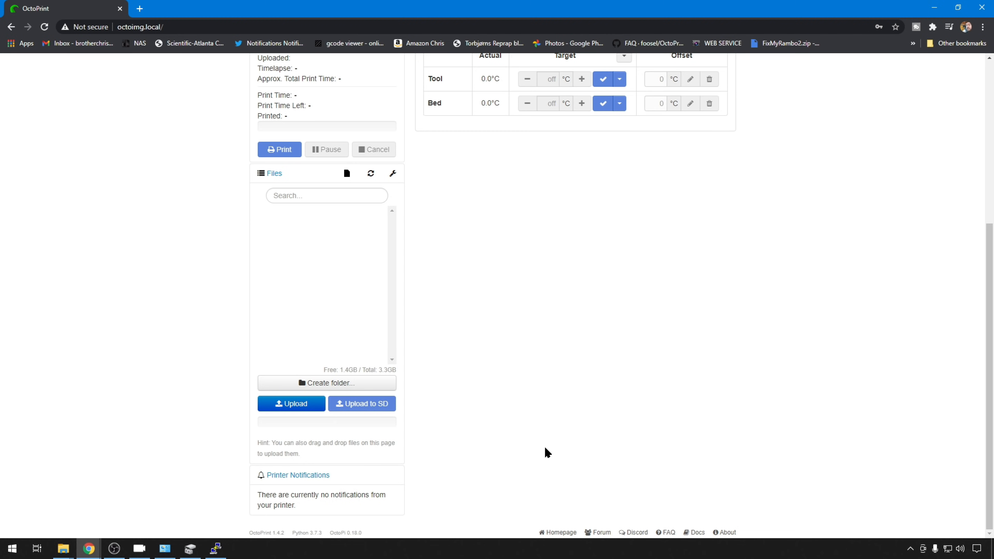
pyautogui.scroll(5, 544, 452)
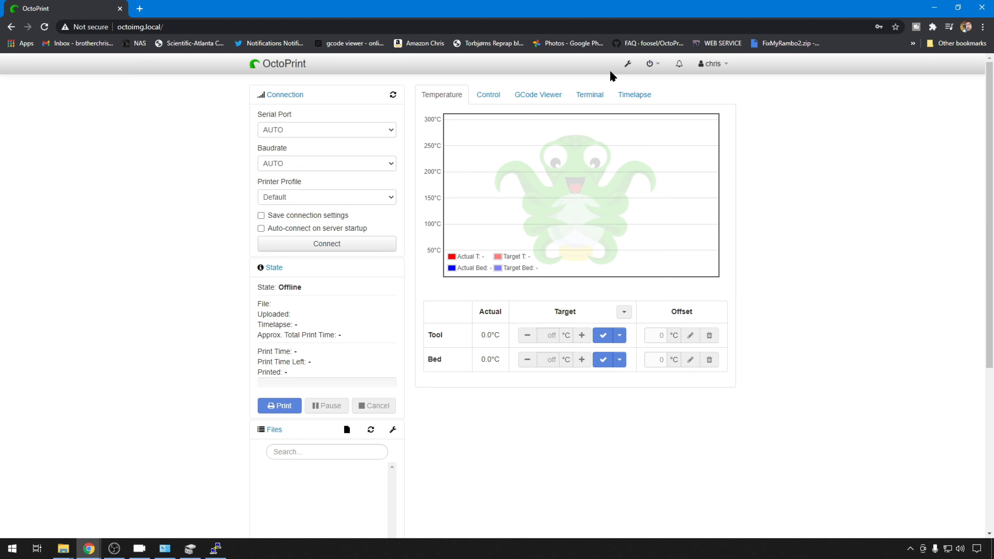
pyautogui.click(626, 64)
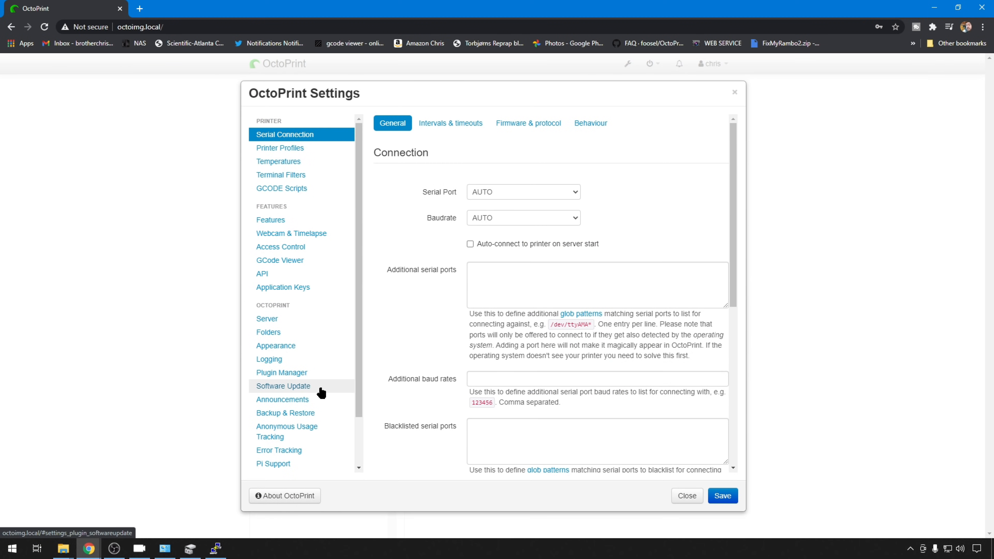
pyautogui.click(321, 392)
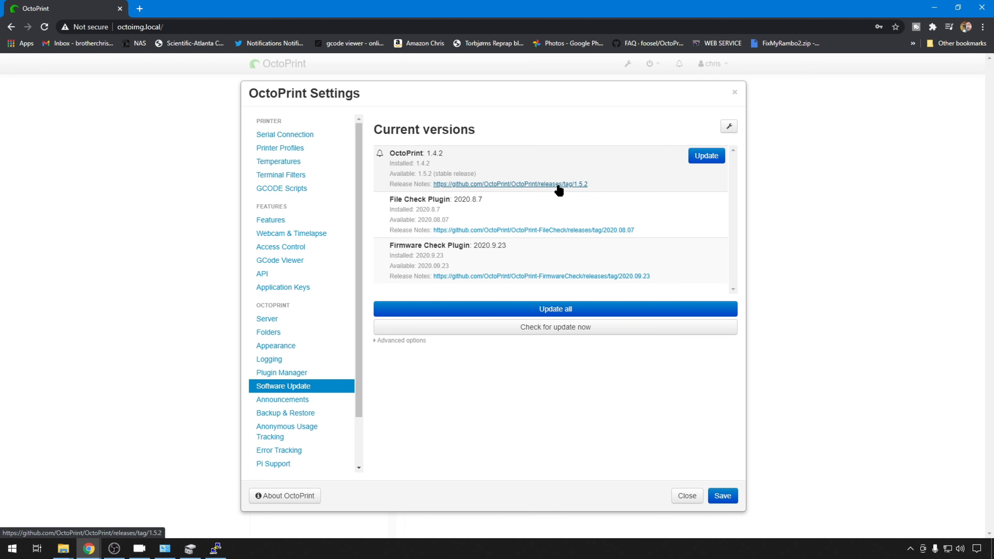
pyautogui.click(712, 155)
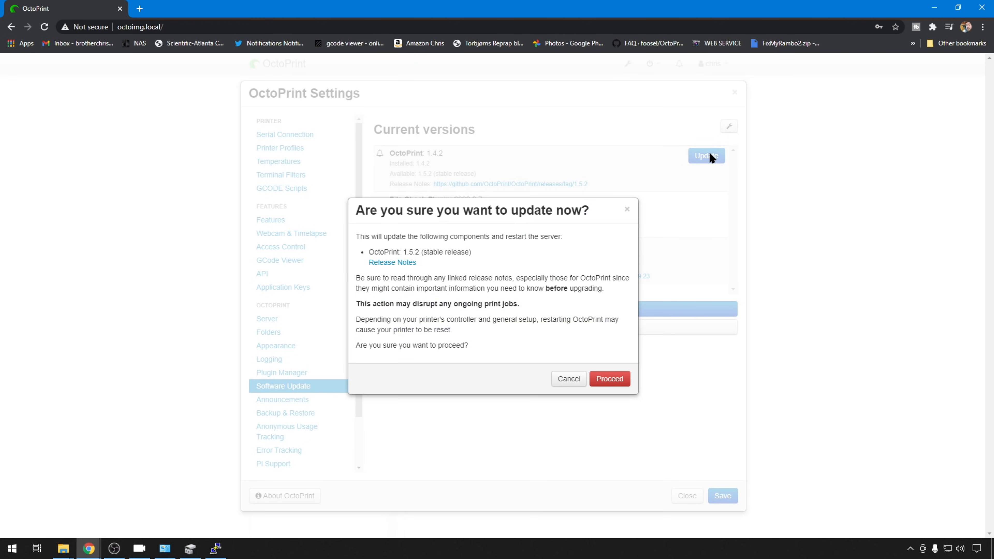
pyautogui.click(613, 379)
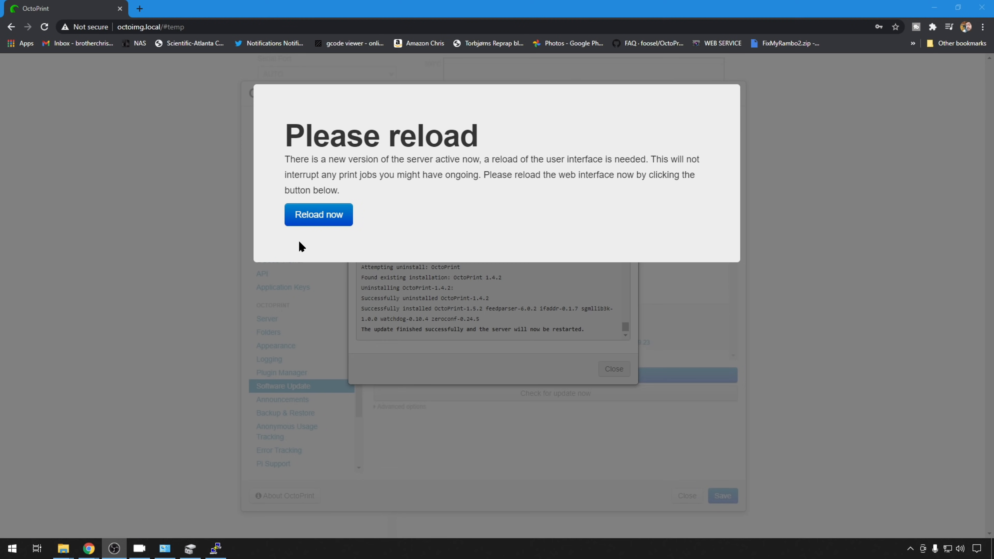
pyautogui.click(332, 214)
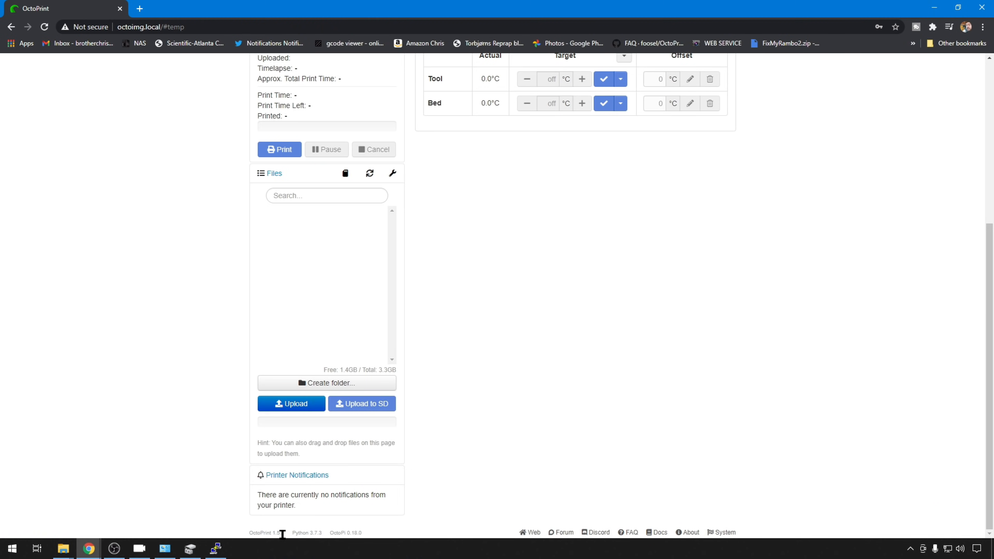
# Step: Search the plugin repository for "reso" and view the Resource Monitor plugin's details page
pyautogui.scroll(1, 579, 444)
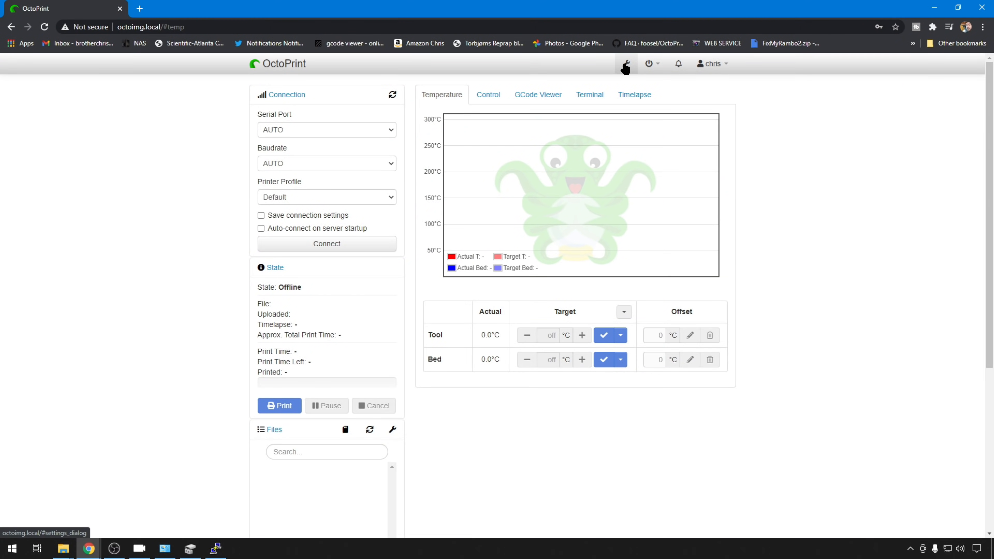
pyautogui.click(625, 64)
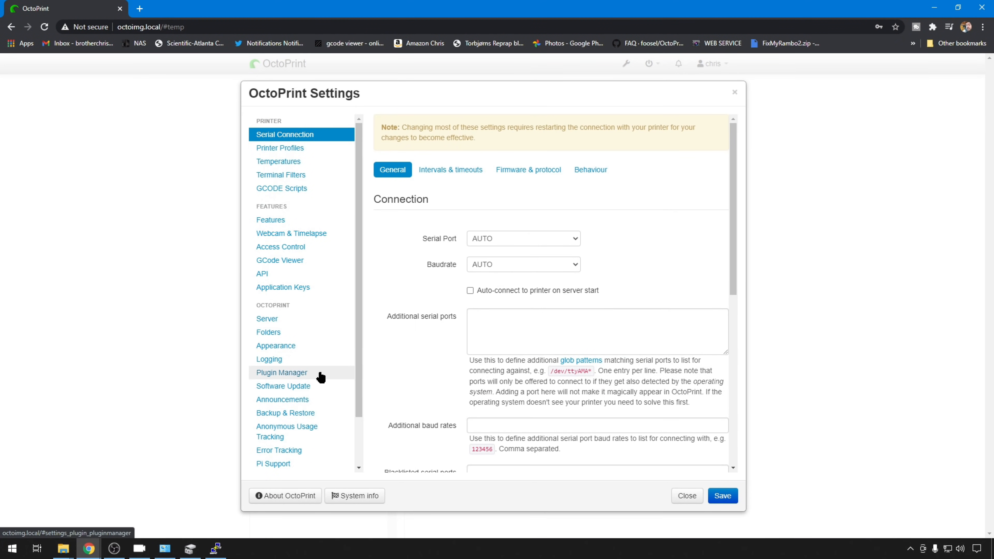
pyautogui.click(320, 375)
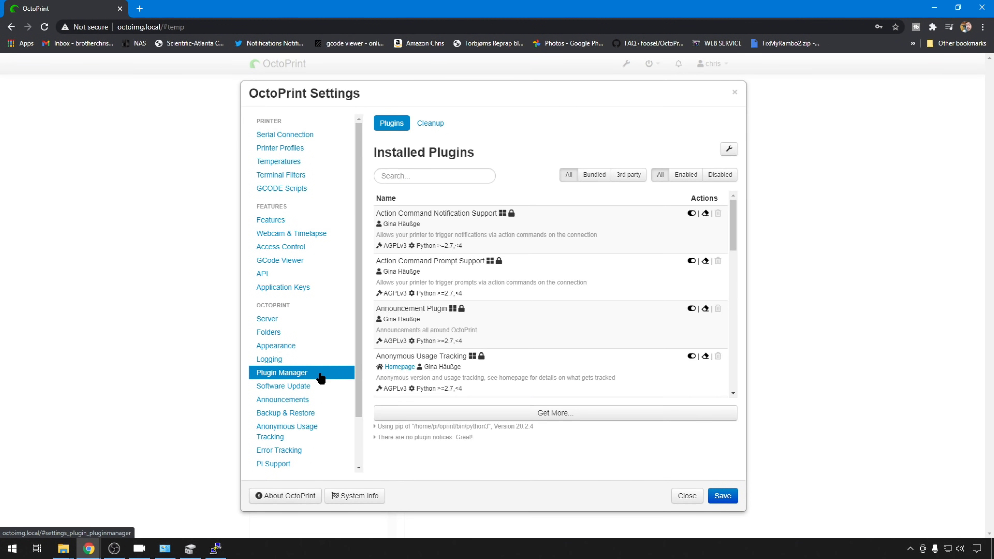
pyautogui.click(544, 414)
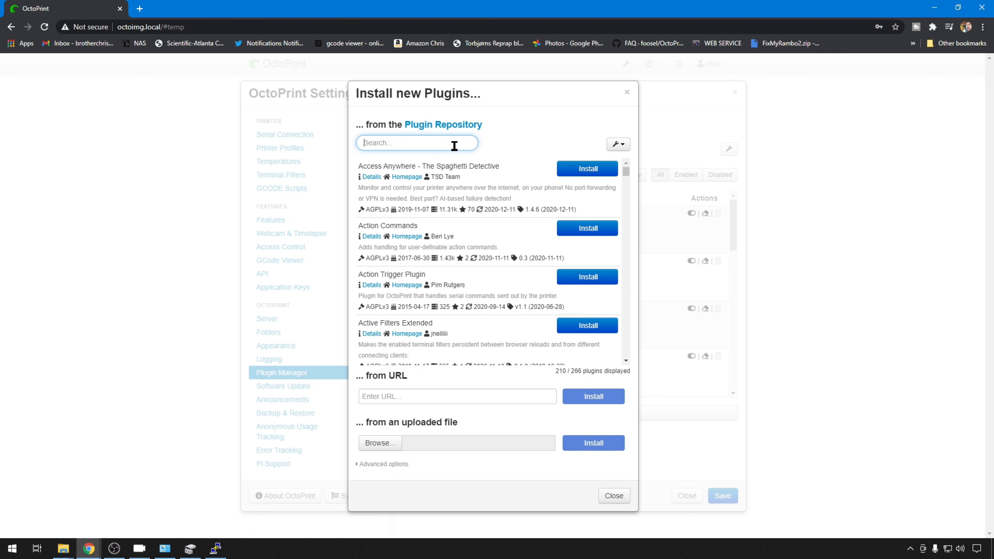
pyautogui.write('res')
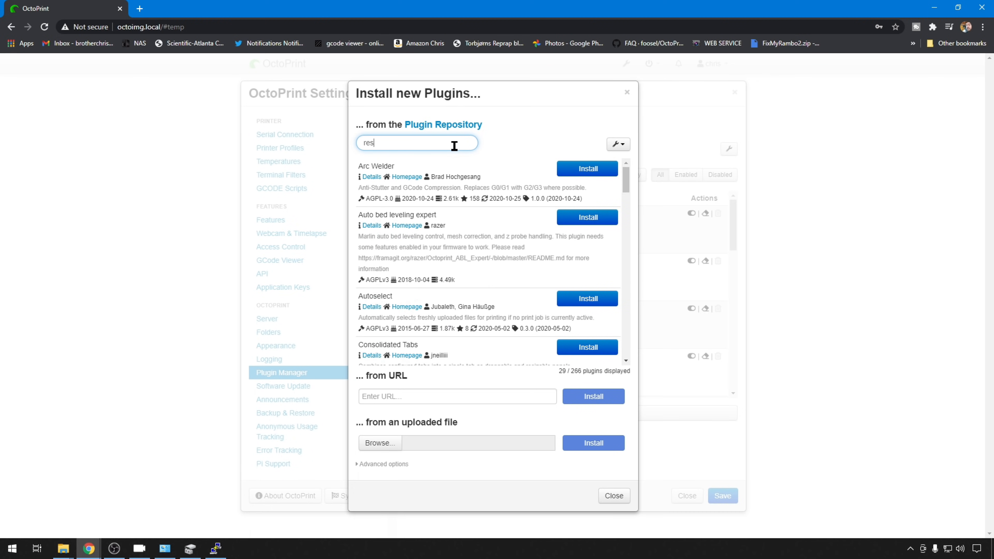
pyautogui.write('o')
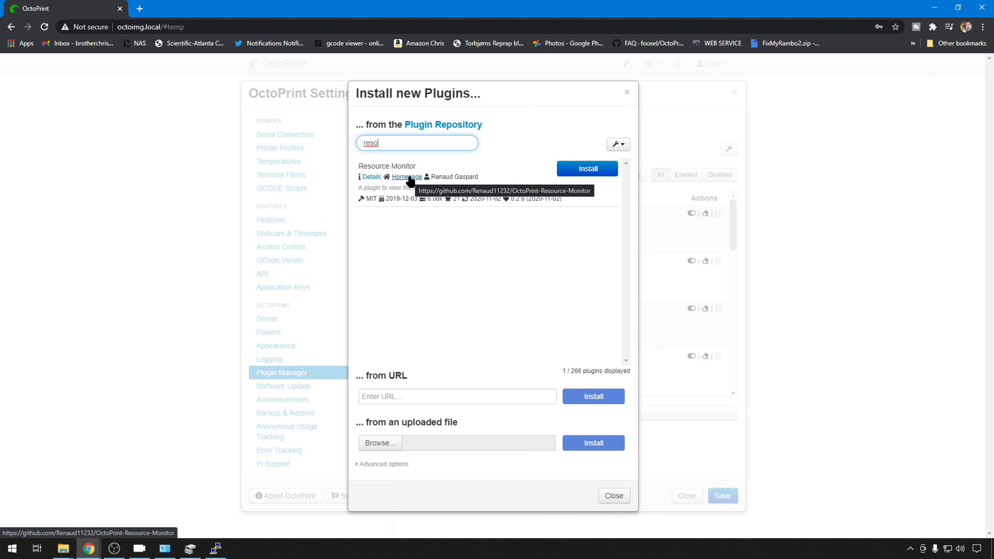
pyautogui.click(376, 178)
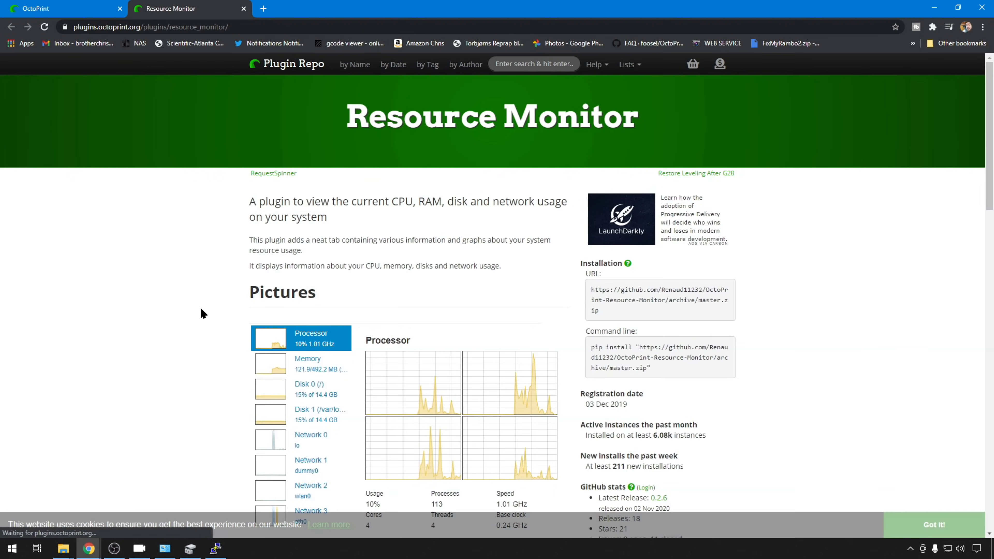
pyautogui.scroll(-3, 200, 309)
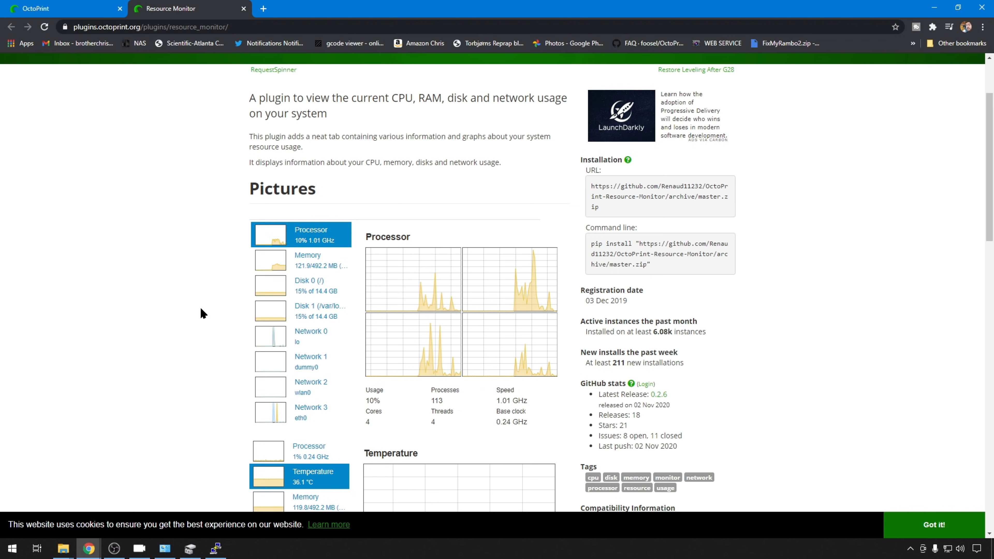
# Step: Return to OctoPrint, install the Resource Monitor plugin from the repository and open its page in the web interface
pyautogui.click(39, 6)
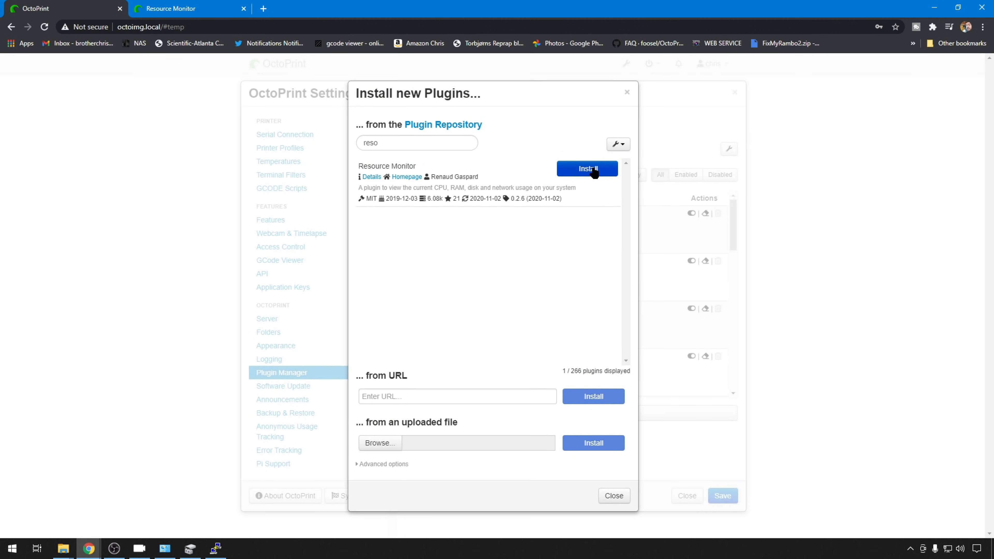
pyautogui.click(589, 168)
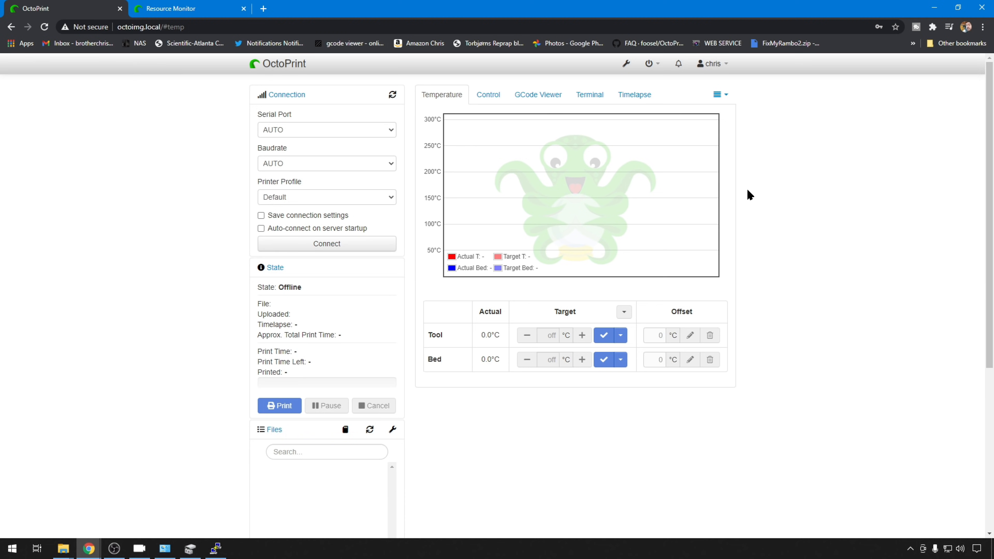
pyautogui.click(724, 97)
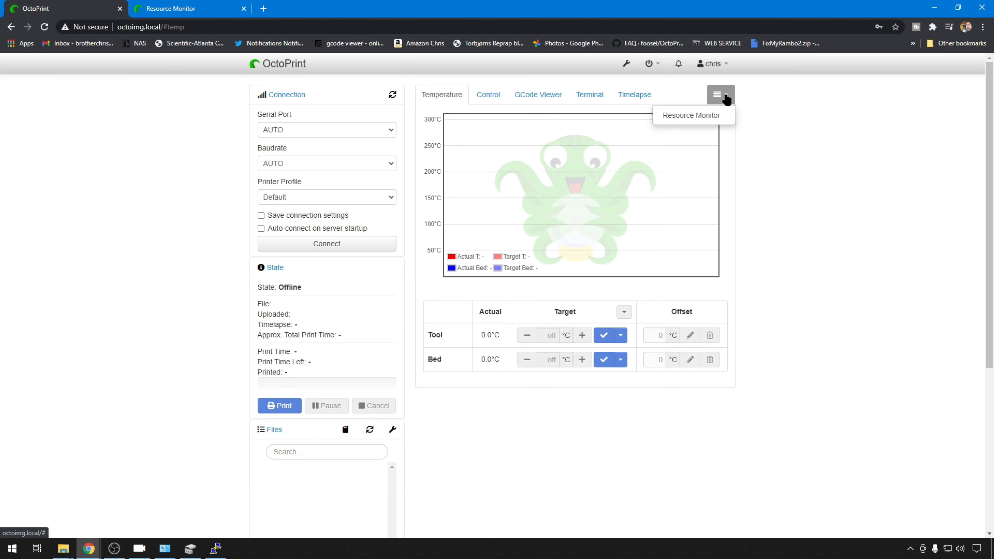
pyautogui.click(705, 115)
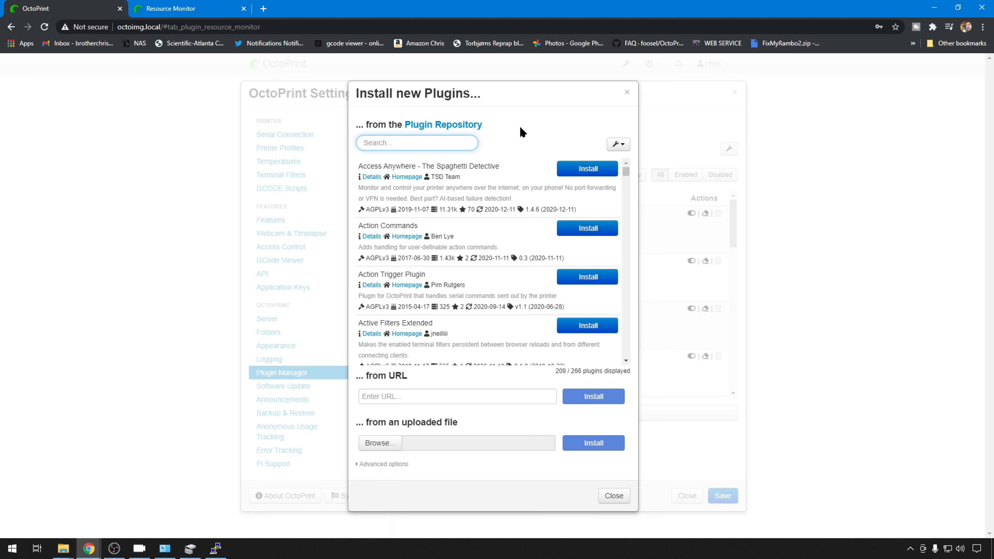
# Step: Search the plugin repository for "navbar", view the Navbar Temp plugin's details and install it
pyautogui.write('nav')
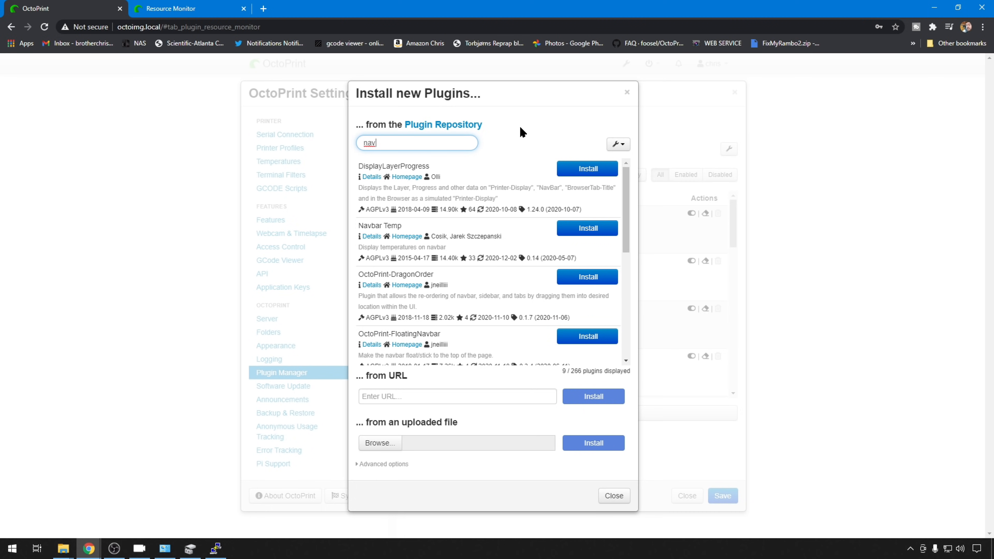
pyautogui.write('bar')
pyautogui.click(372, 236)
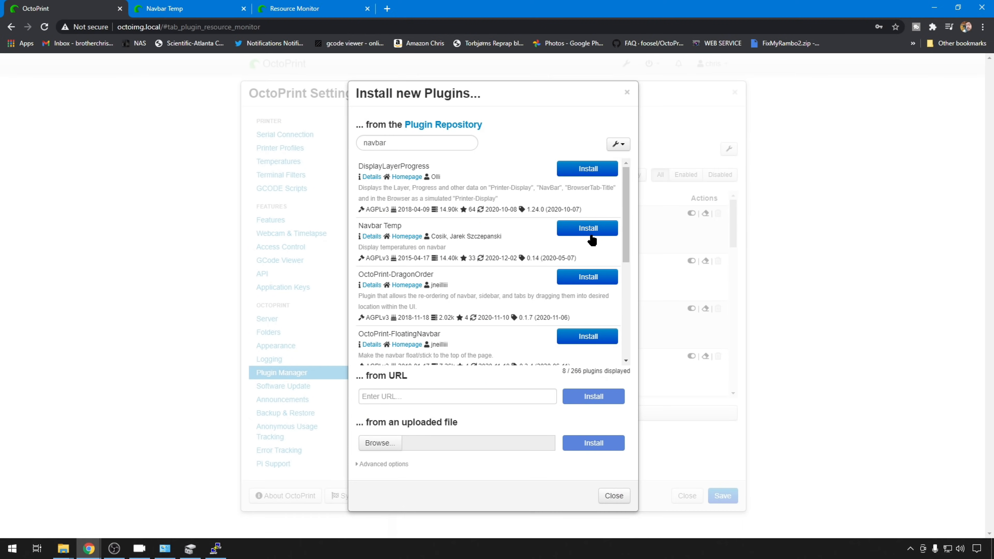
pyautogui.click(594, 228)
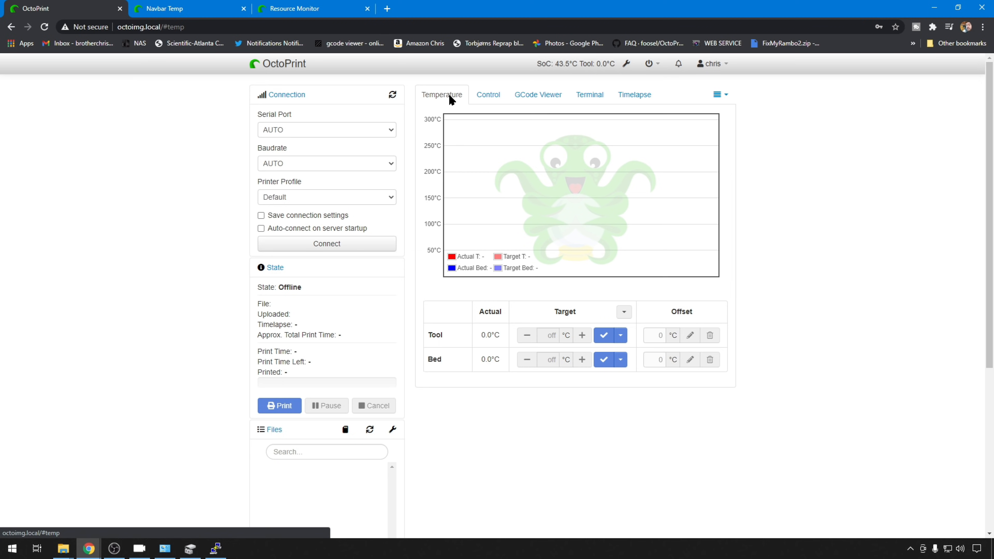
# Step: Look through the Control, GCode Viewer, Terminal and Timelapse pages of the main interface
pyautogui.click(488, 94)
pyautogui.click(540, 97)
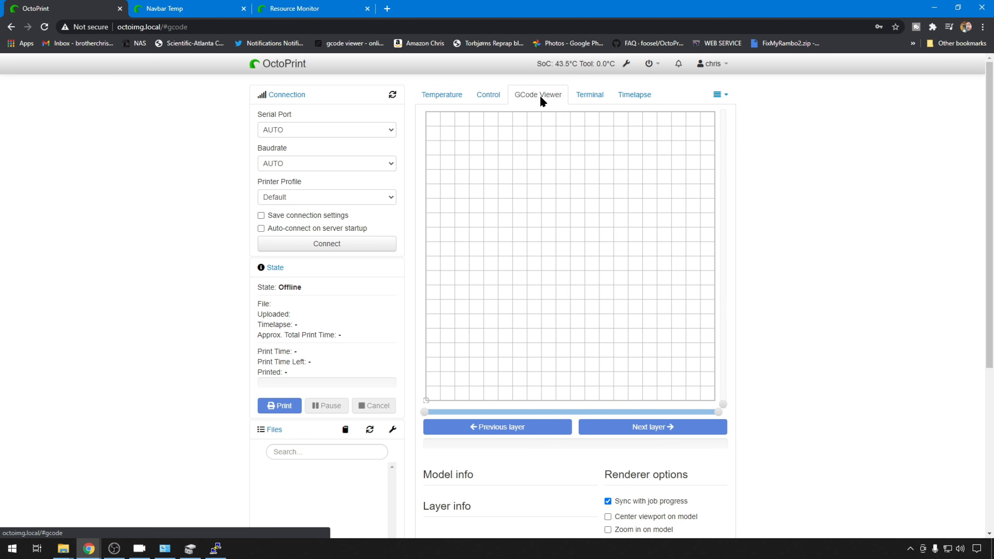
pyautogui.click(591, 96)
pyautogui.click(636, 96)
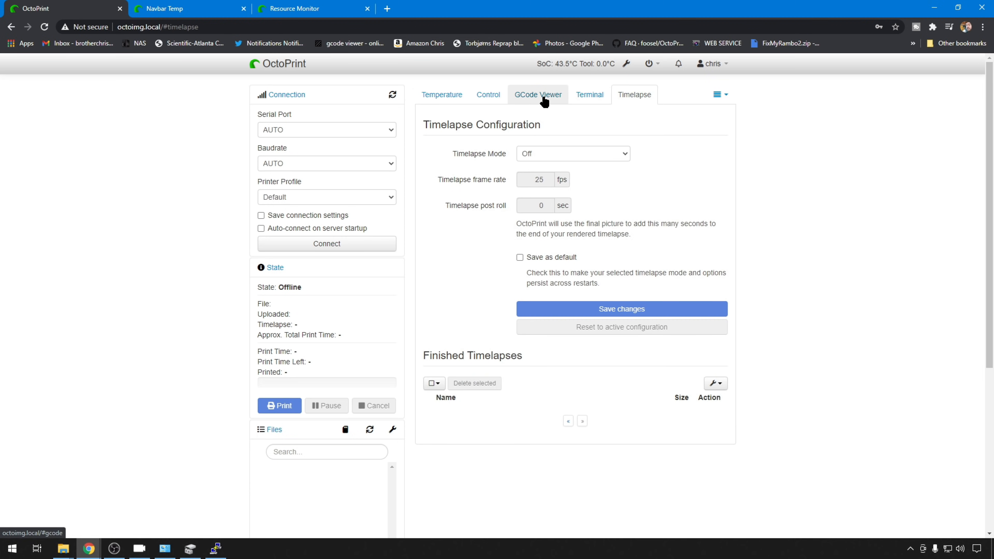
pyautogui.click(540, 95)
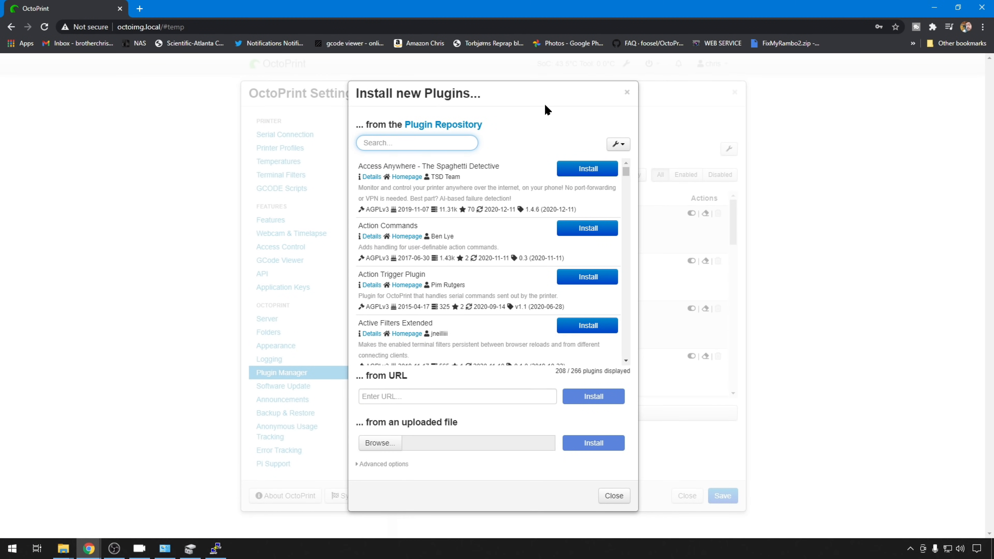
# Step: Search the repository for "history", view PrintJobHistory's details, install the plugin and disable its optional plugin check
pyautogui.write('print')
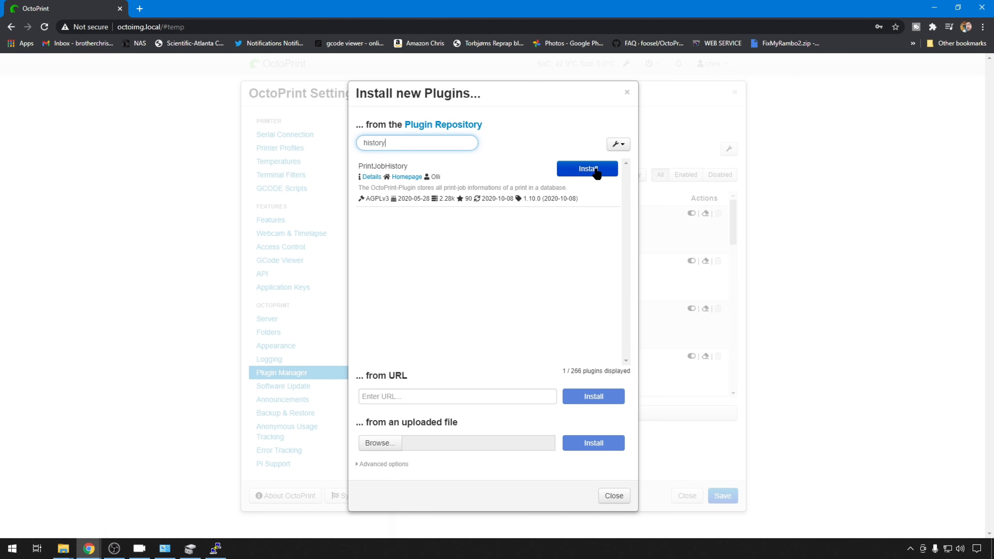
pyautogui.click(370, 176)
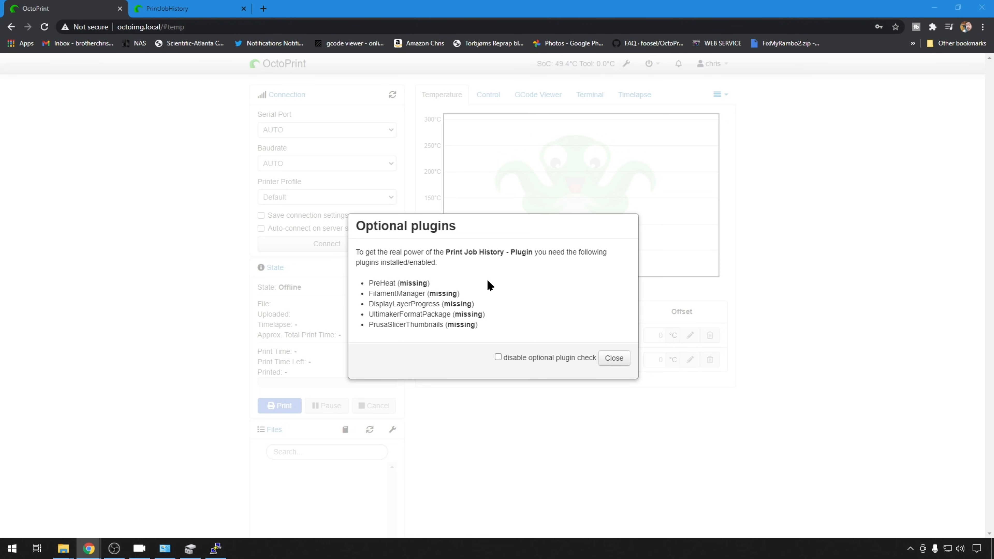
pyautogui.click(497, 357)
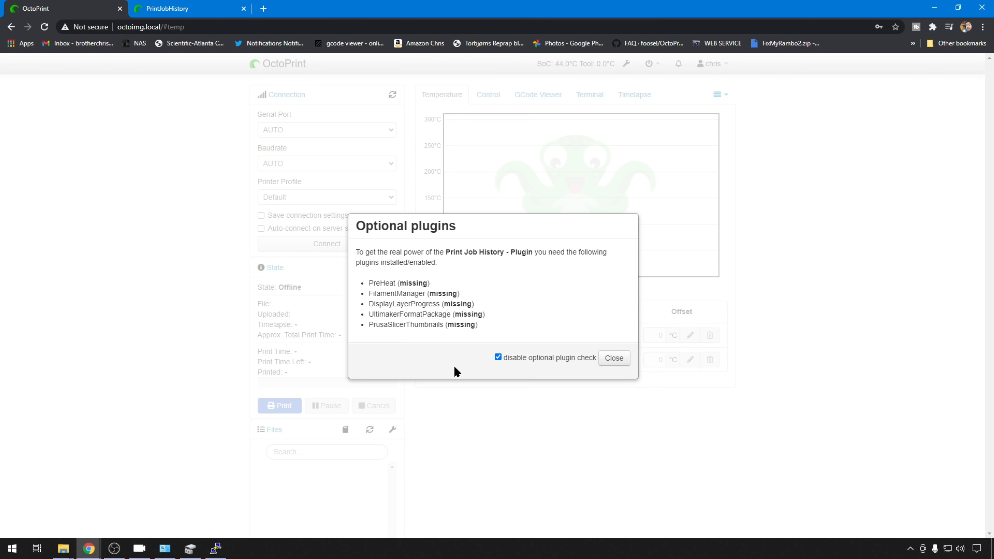
pyautogui.click(622, 363)
# Step: View the Print Job History page and turn off the print job edit dialog after prints in the plugin's settings
pyautogui.click(720, 94)
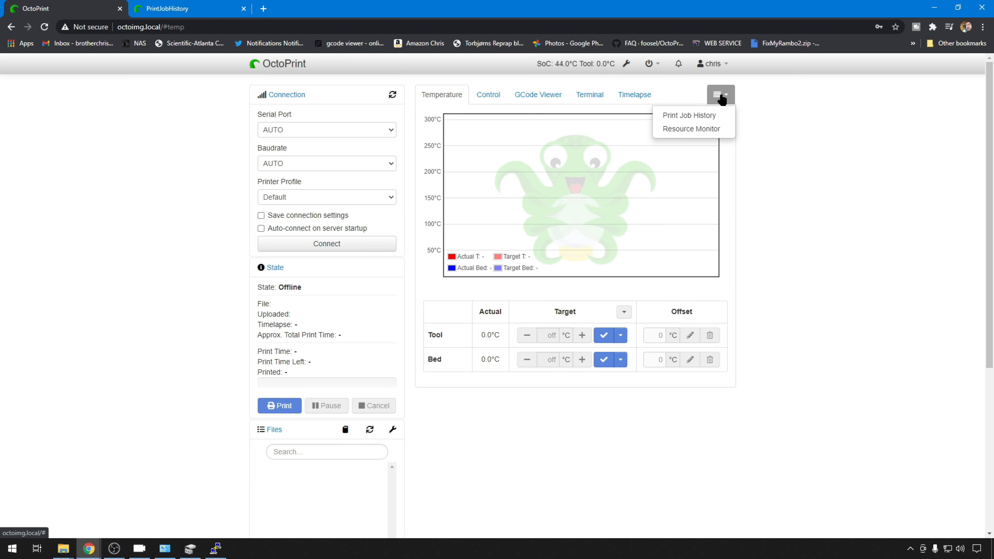
pyautogui.click(710, 116)
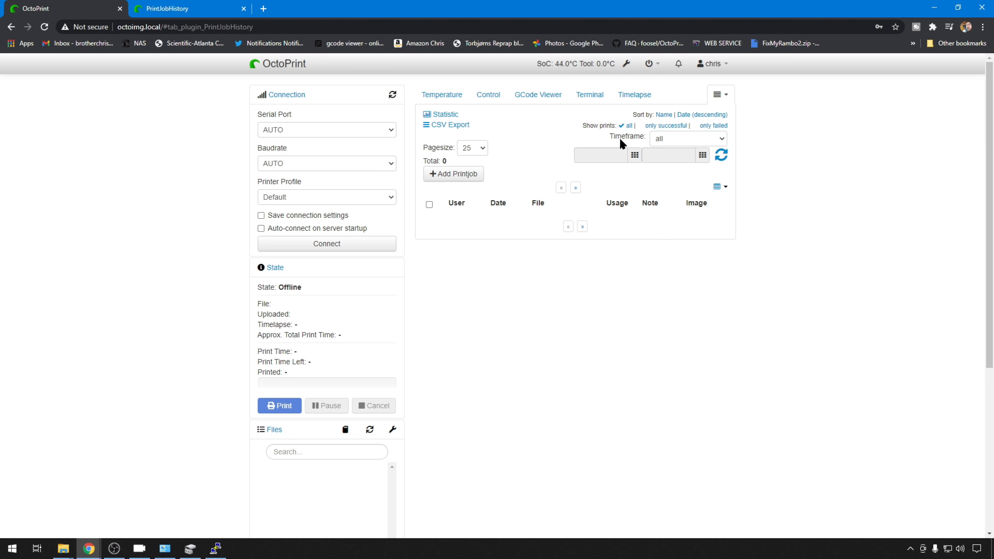
pyautogui.click(628, 64)
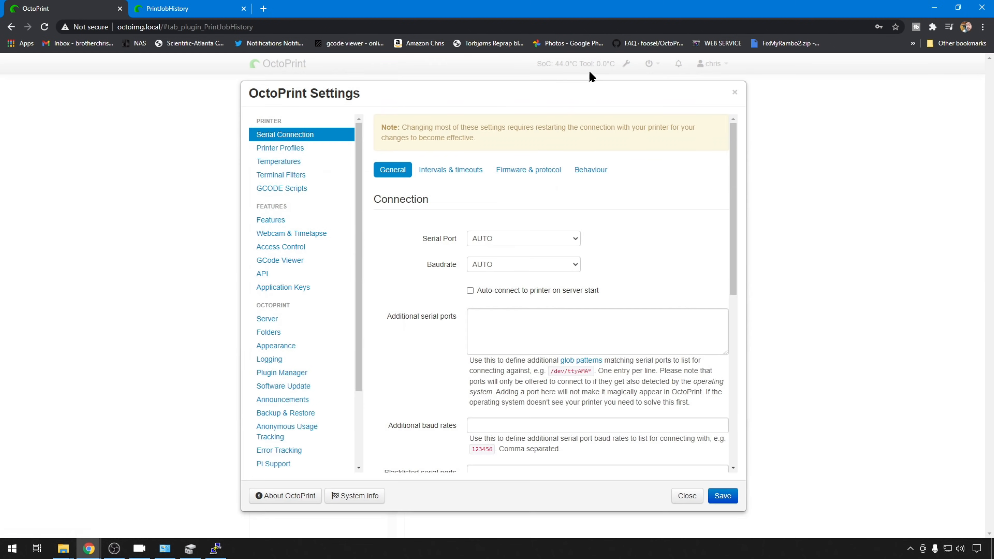
pyautogui.scroll(-3, 317, 394)
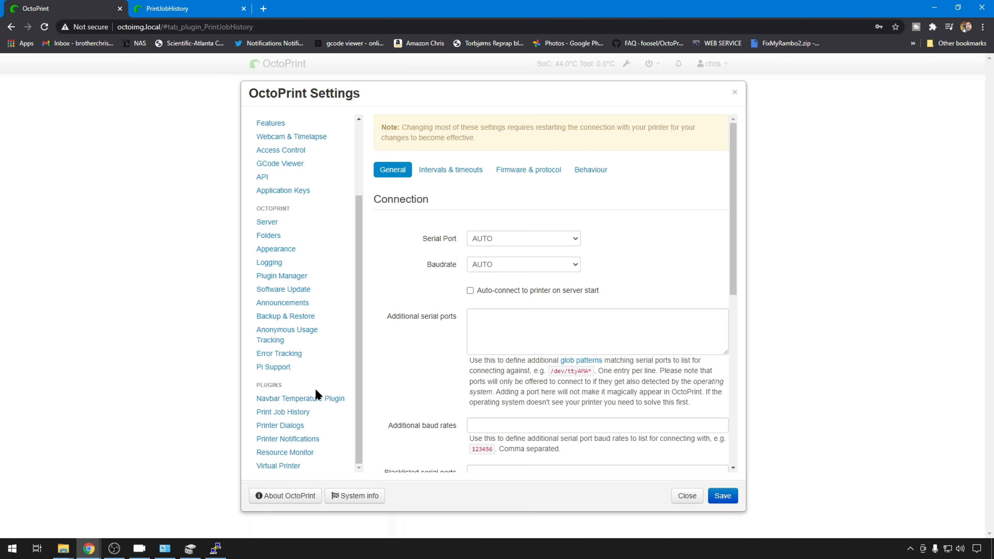
pyautogui.click(308, 418)
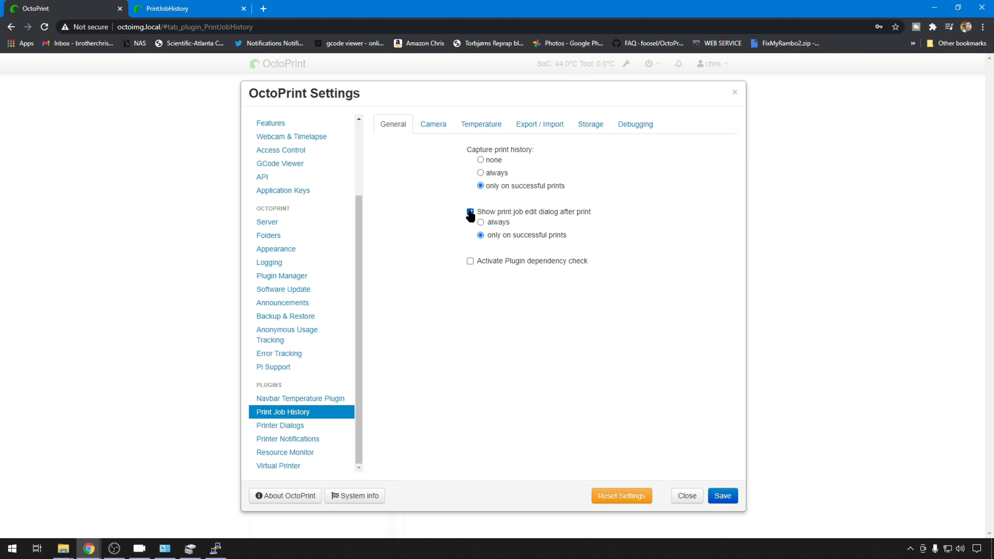
# Step: Review Print Job History's camera, temperature, export/import, storage and debugging settings, and return to its general settings
pyautogui.click(438, 125)
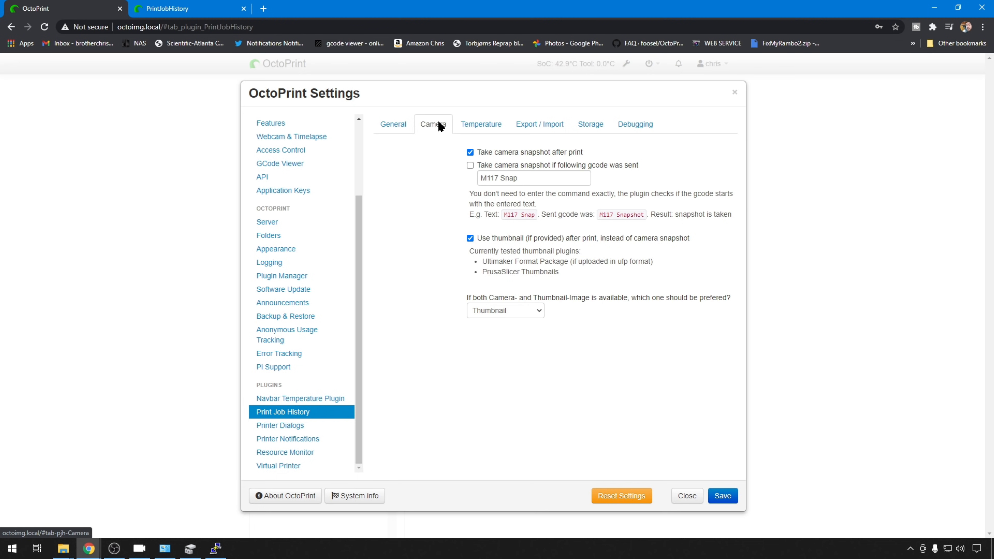
pyautogui.click(462, 122)
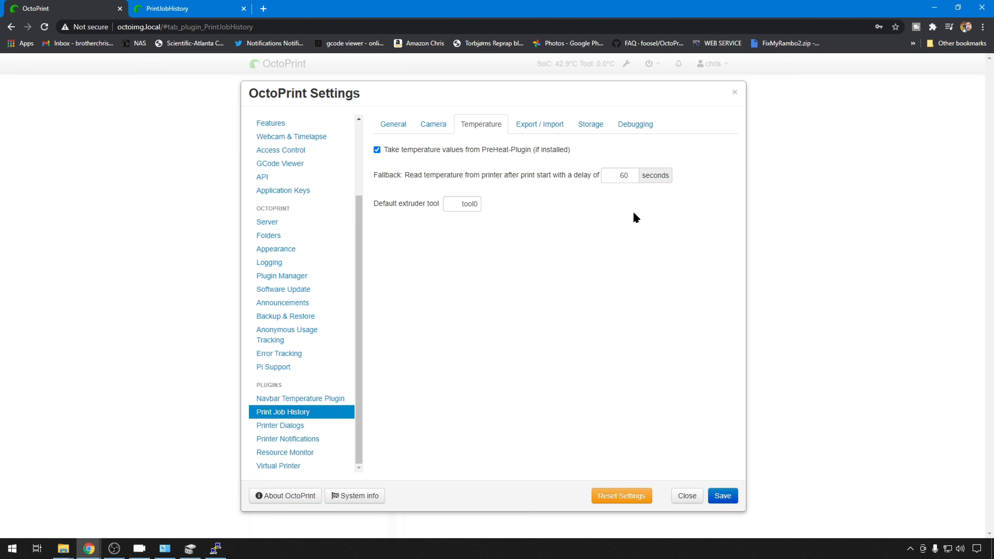
pyautogui.click(559, 125)
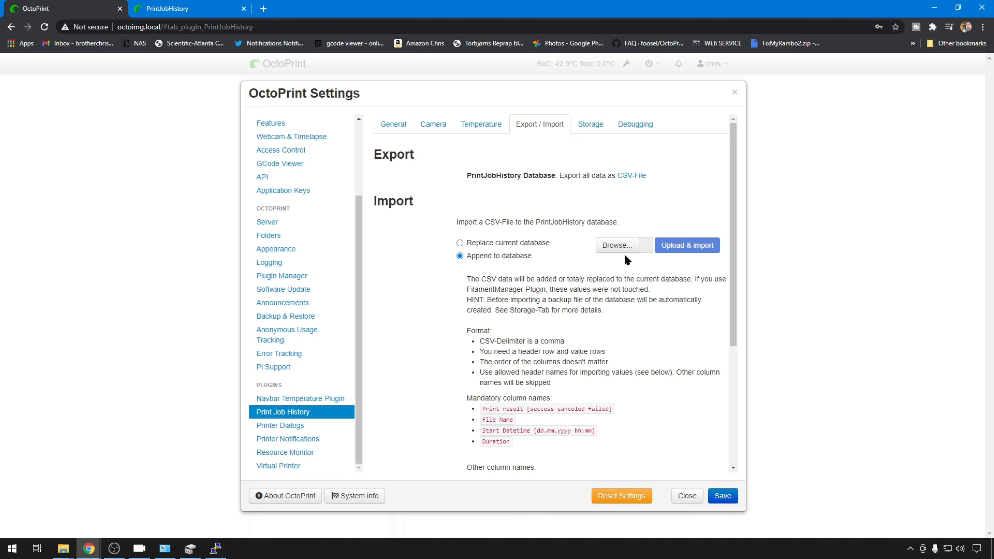
pyautogui.click(601, 129)
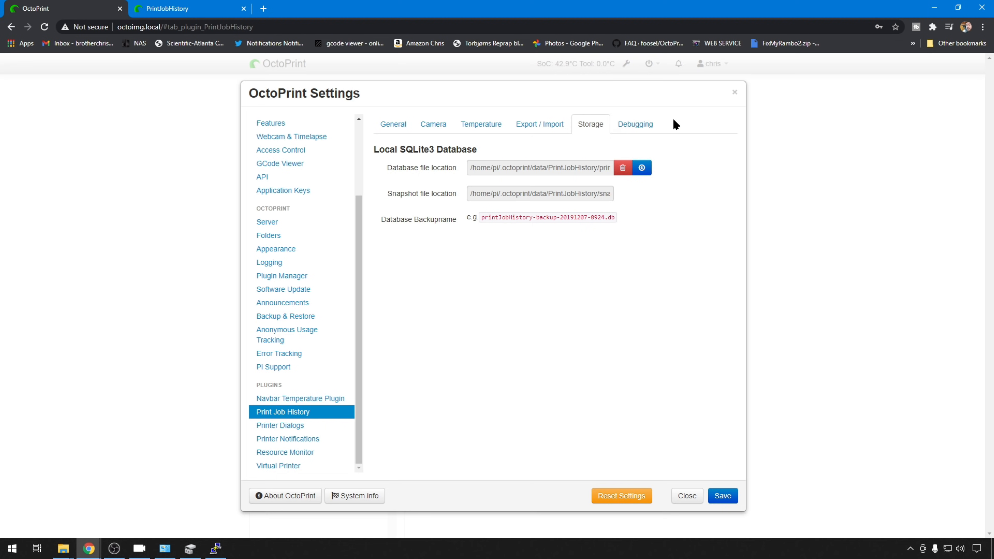
pyautogui.click(635, 124)
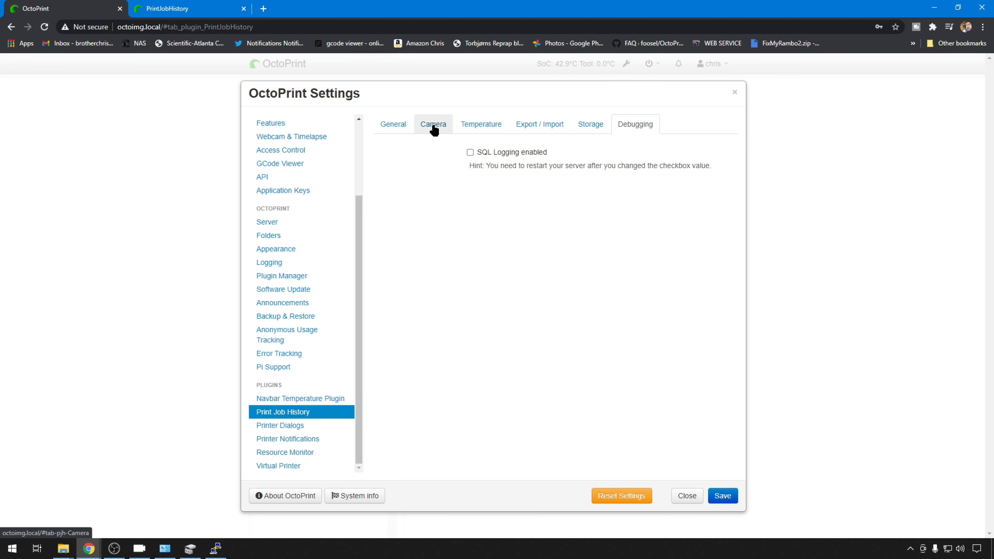
pyautogui.click(391, 131)
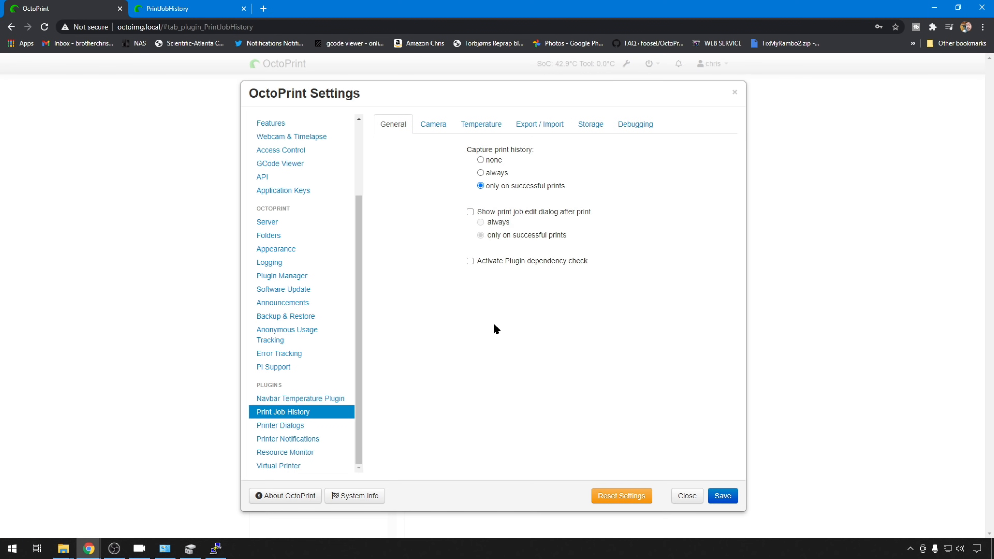
# Step: Search the plugin repository for "display" and install the DisplayLayerProgress plugin
pyautogui.scroll(1, 306, 333)
pyautogui.click(306, 328)
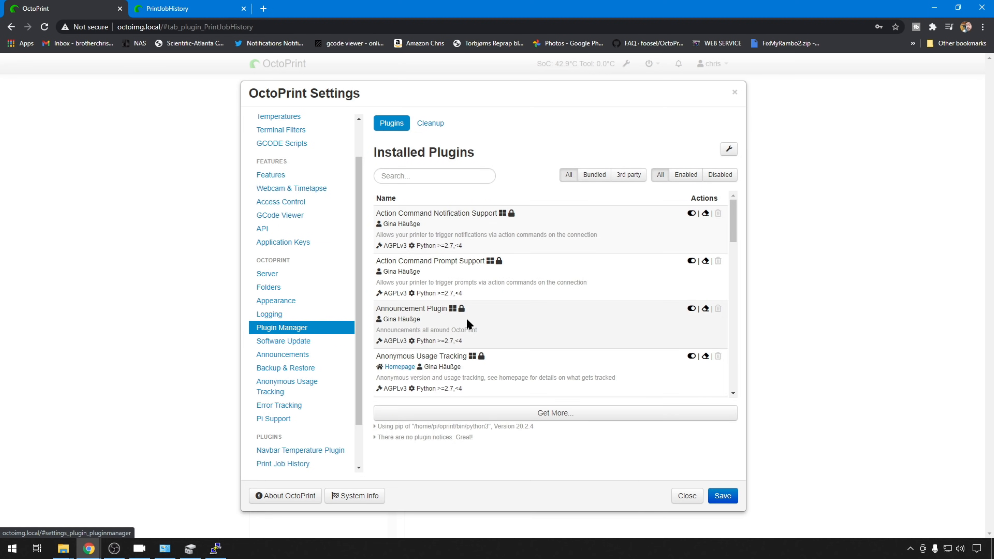
pyautogui.click(568, 413)
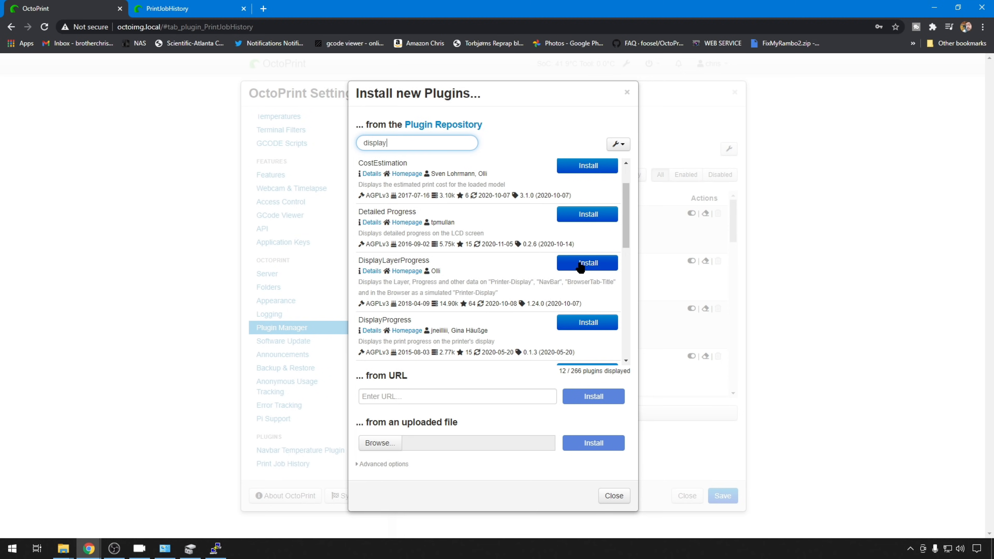
pyautogui.click(579, 264)
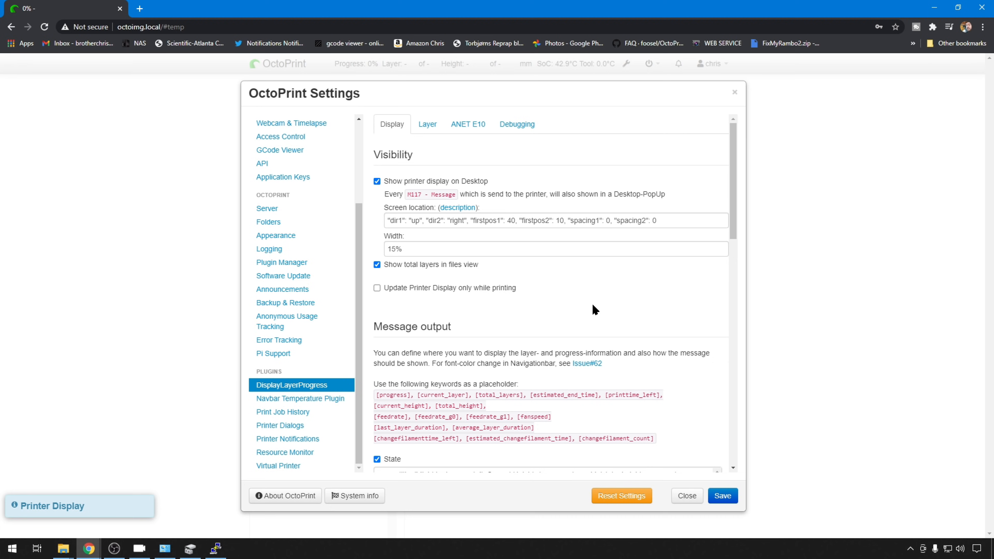
# Step: Examine DisplayLayerProgress's display settings, including visibility, message output, output interval and communication options
pyautogui.scroll(-5, 564, 311)
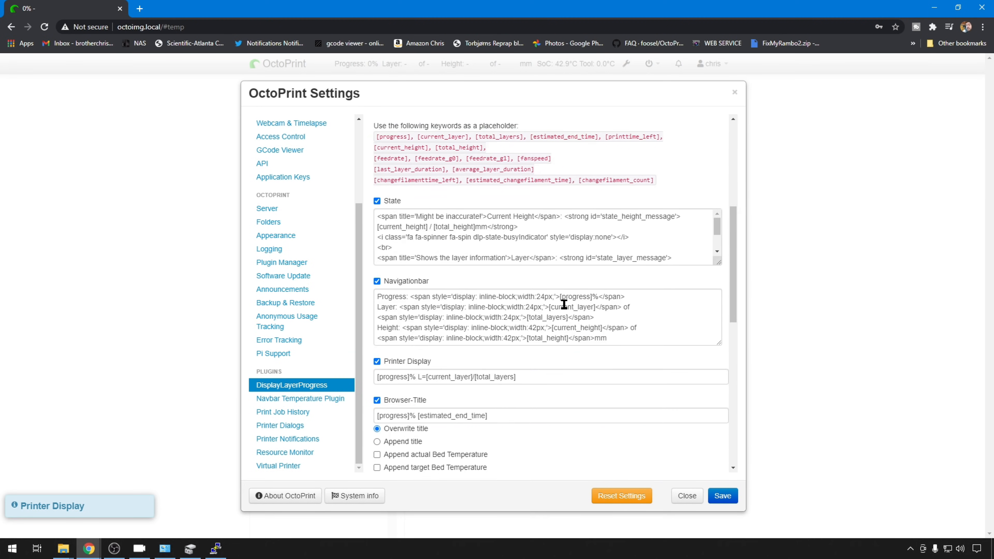
pyautogui.scroll(-10, 564, 304)
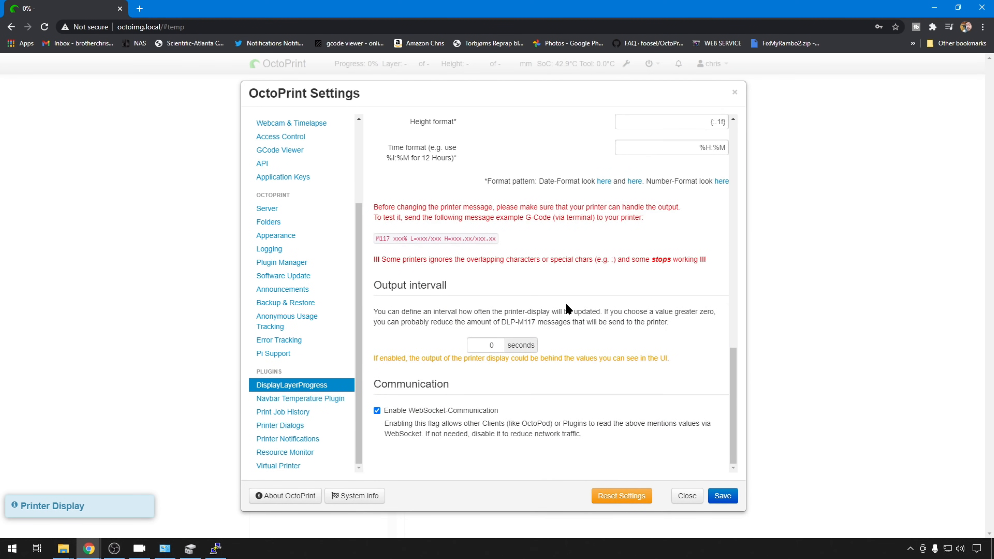
pyautogui.scroll(10, 568, 305)
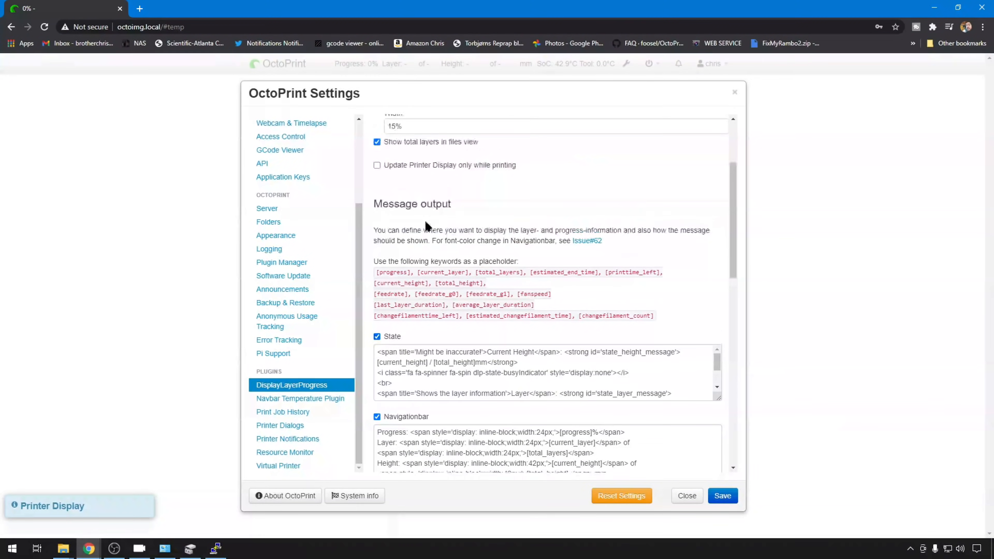
pyautogui.scroll(4, 428, 227)
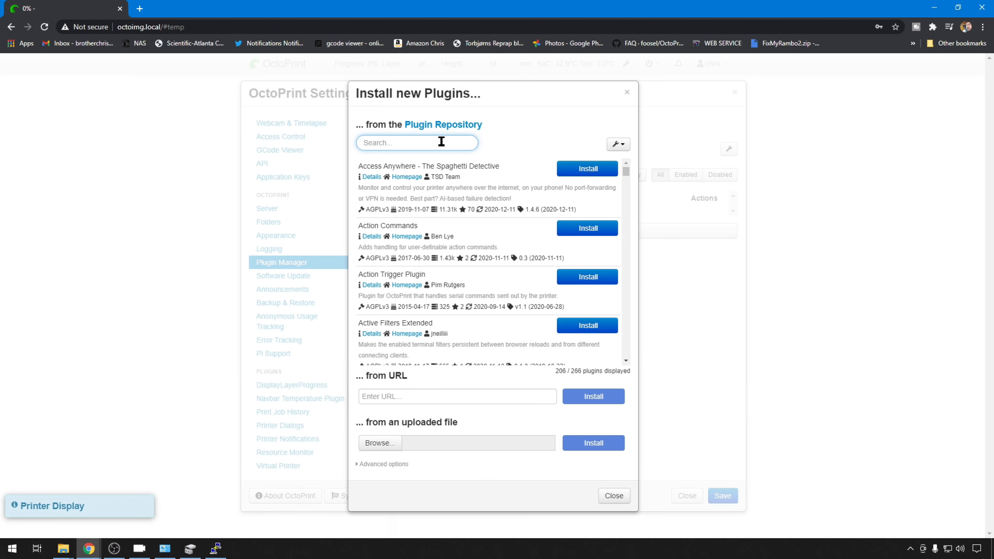
# Step: Search the plugin repository for "prusa", install PrusaSlicer Thumbnails and open its settings
pyautogui.write('prusa')
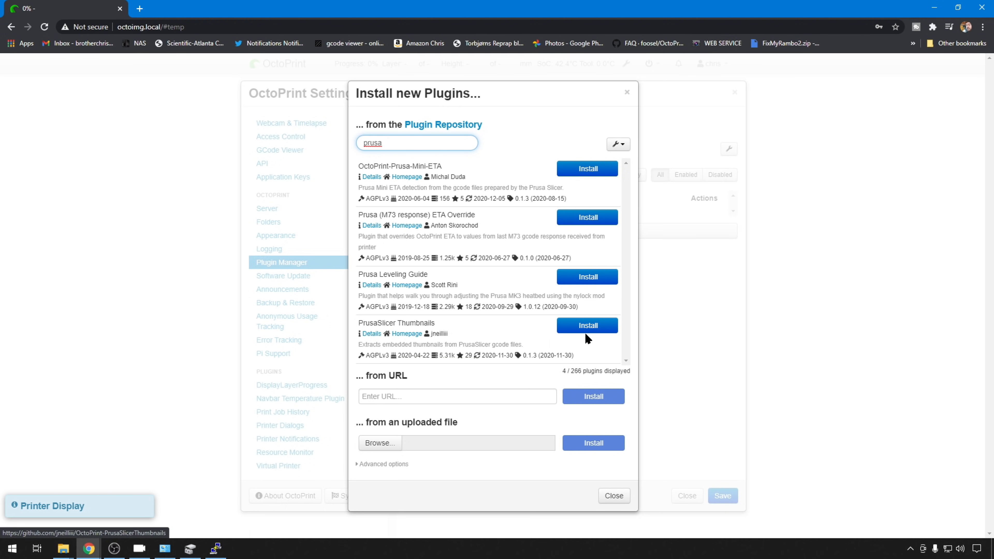
pyautogui.click(609, 327)
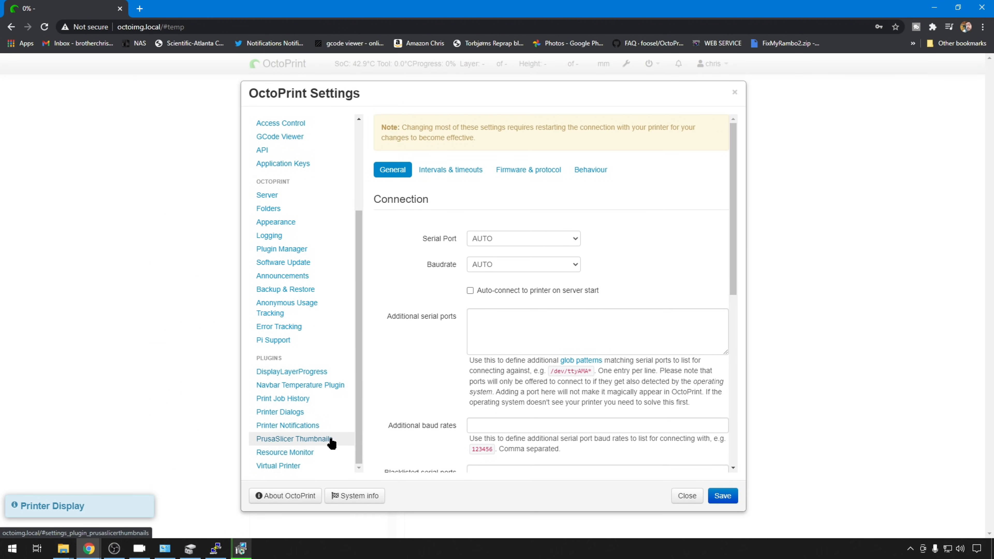
pyautogui.click(328, 440)
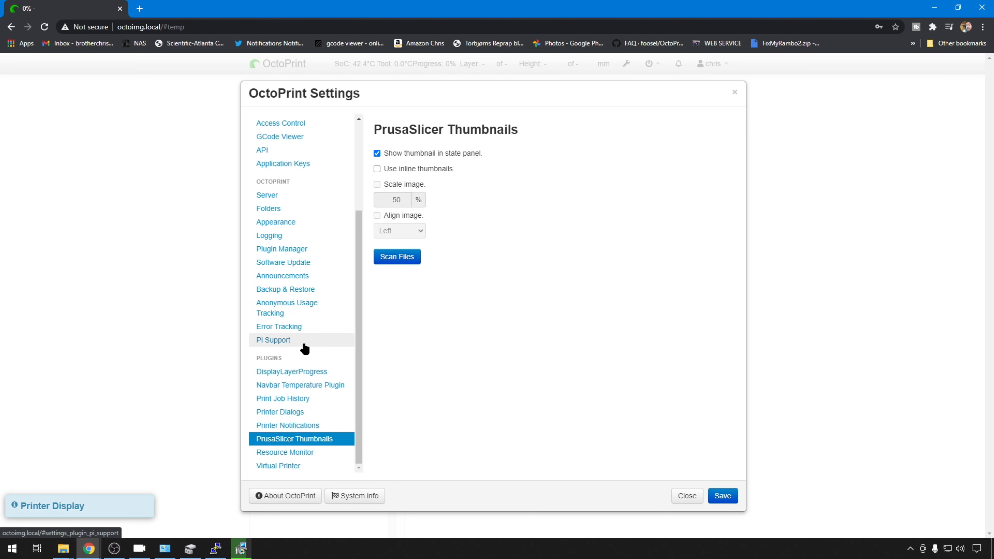
# Step: Search the plugin repository for "custom" and open the details page of OctoPrint-CustomBackground
pyautogui.click(294, 253)
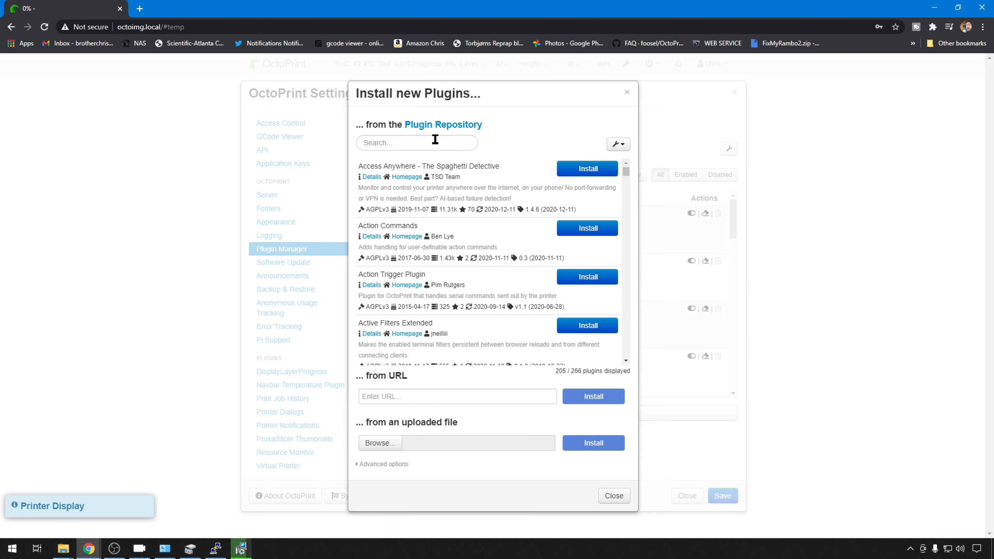
pyautogui.click(435, 140)
pyautogui.write('custom')
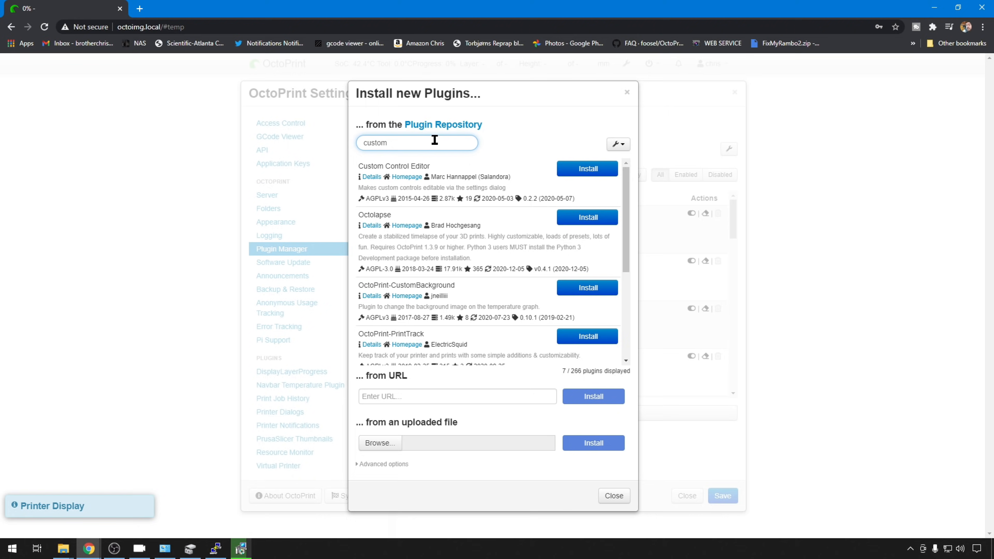
pyautogui.click(371, 295)
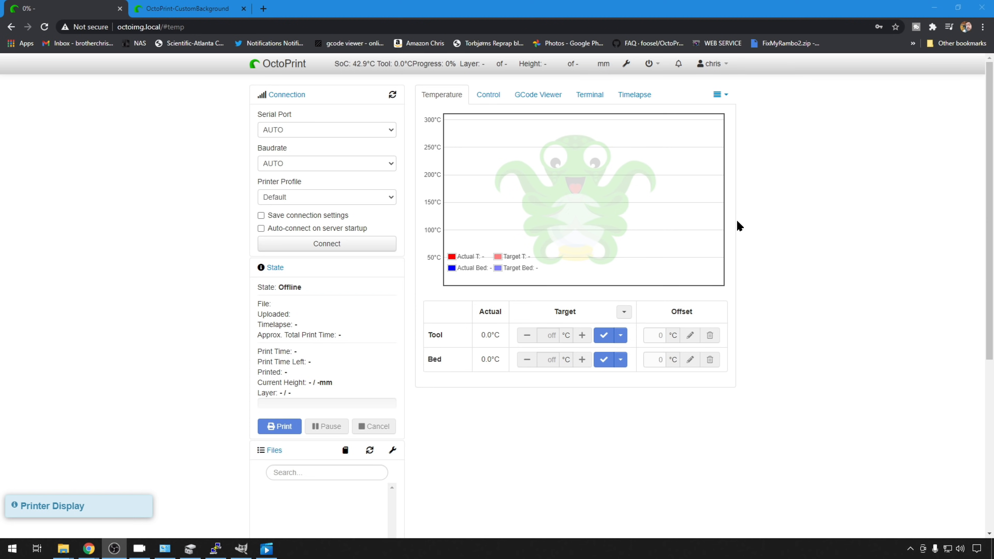
# Step: Shut down the Raspberry Pi system from OctoPrint
pyautogui.click(660, 67)
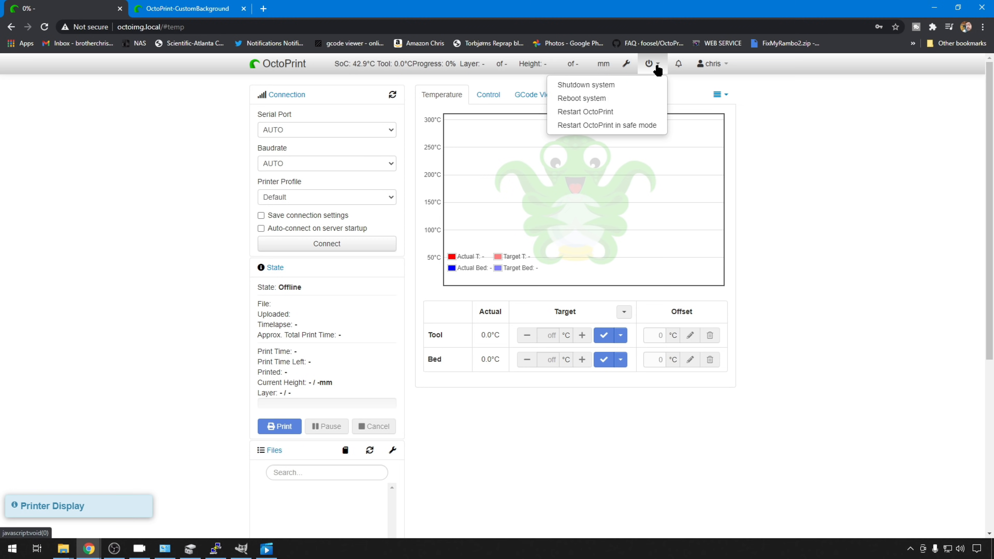
pyautogui.click(606, 85)
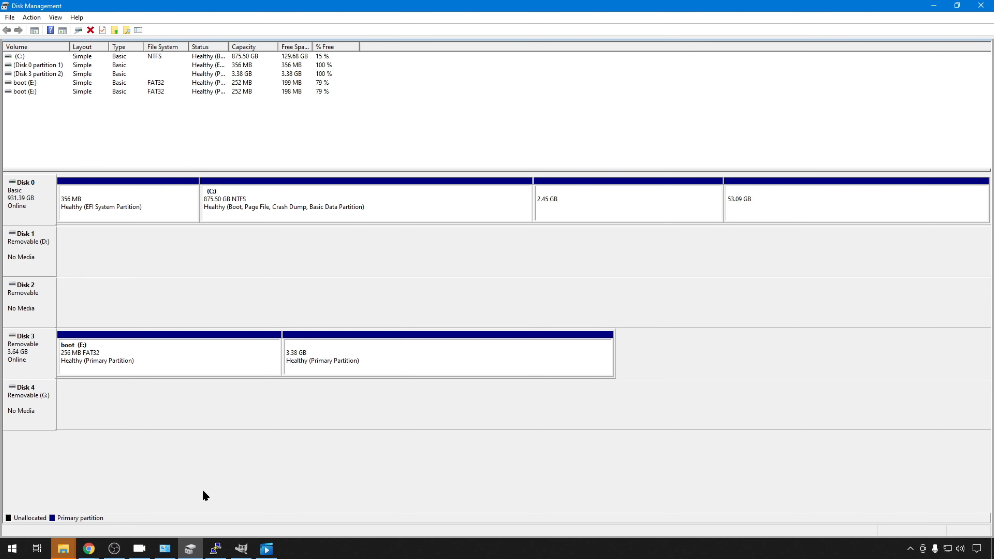
# Step: Launch Win32 Disk Imager and set the image file to Oct_image_single on the C: drive
pyautogui.press('super')
pyautogui.write('win32')
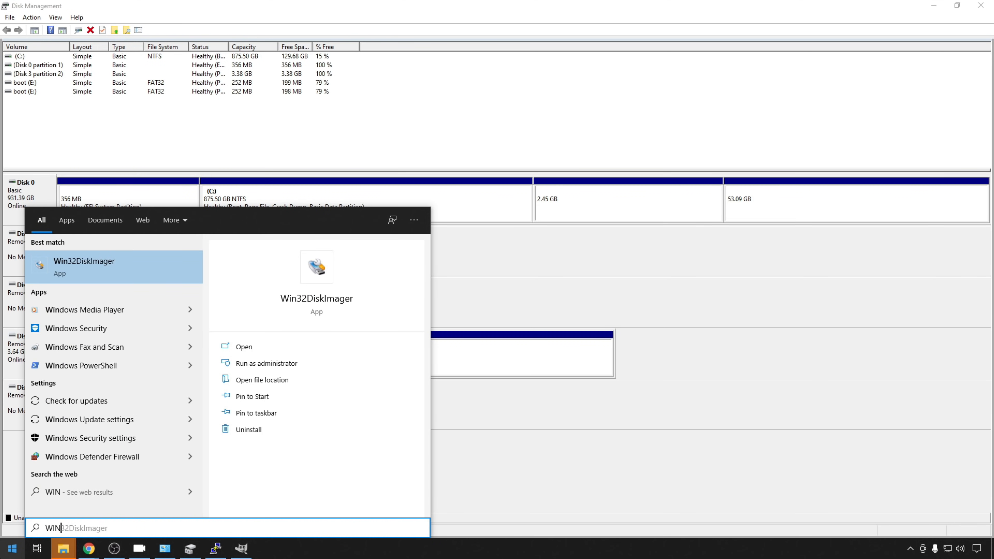
pyautogui.press('Return')
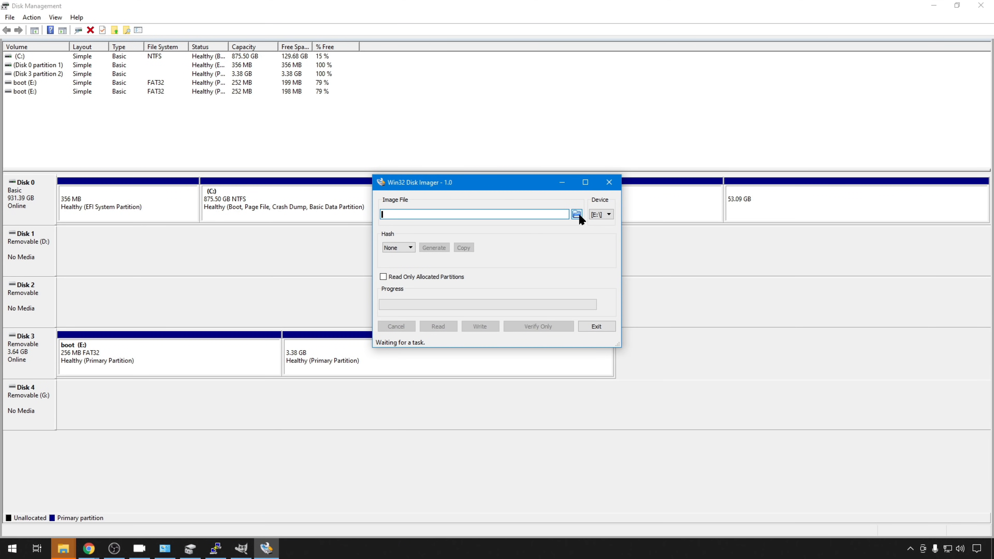
pyautogui.click(576, 215)
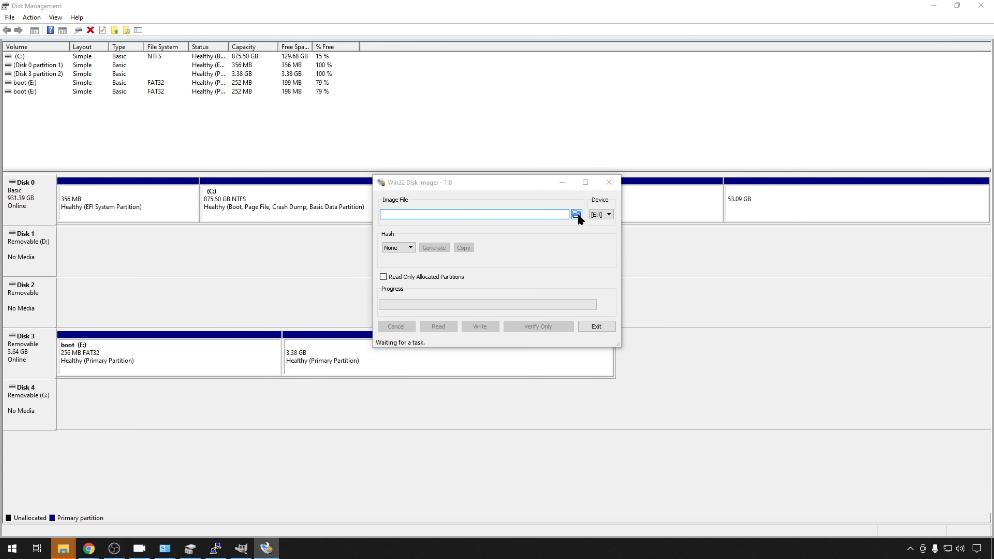
pyautogui.click(550, 437)
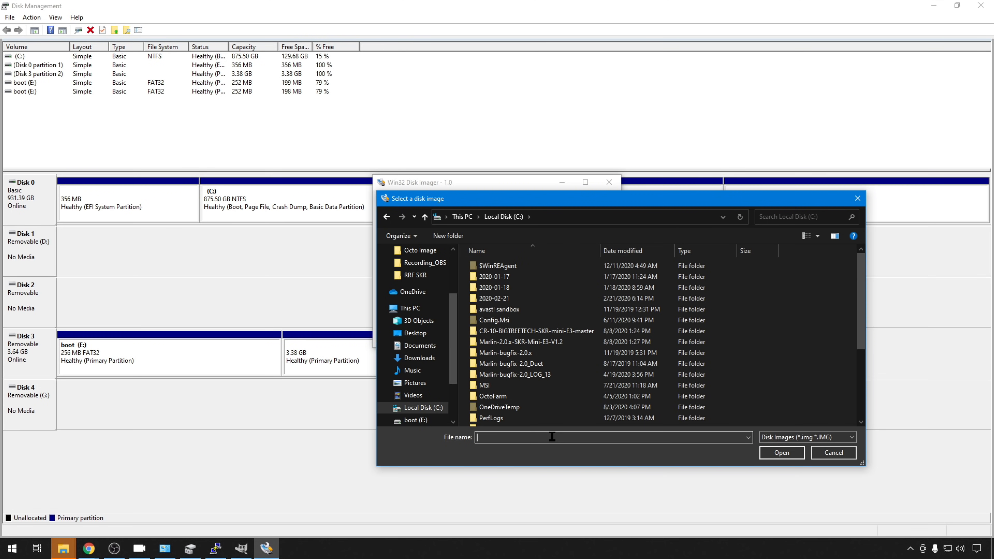
pyautogui.write('Oct_image_single')
pyautogui.click(766, 454)
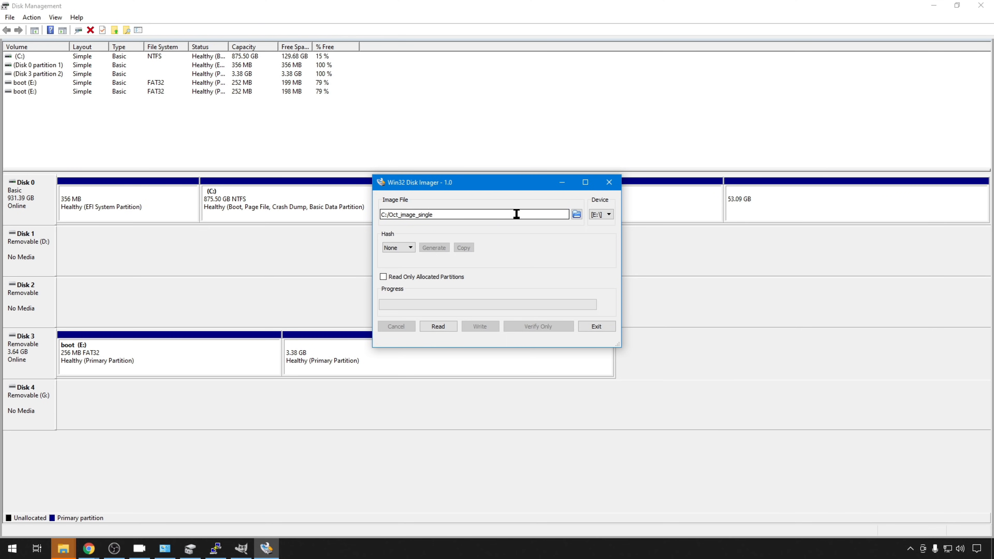
# Step: Keep E: as the source device and read the SD card into the image file
pyautogui.click(609, 214)
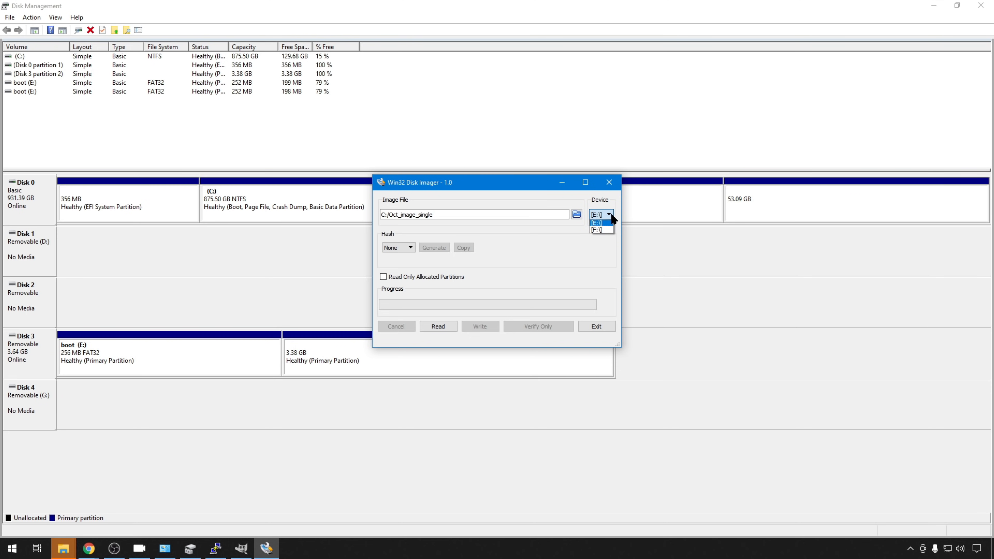
pyautogui.click(611, 214)
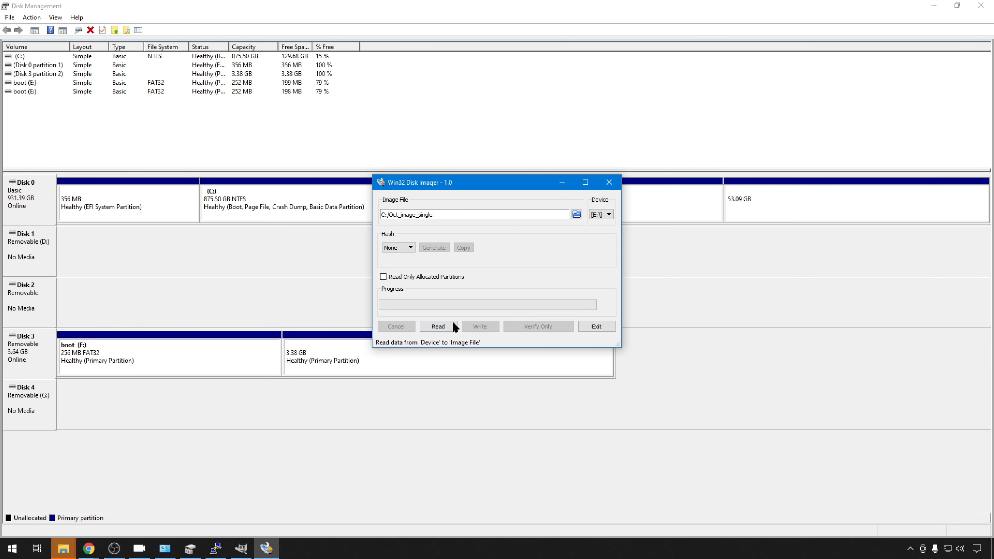
pyautogui.click(437, 327)
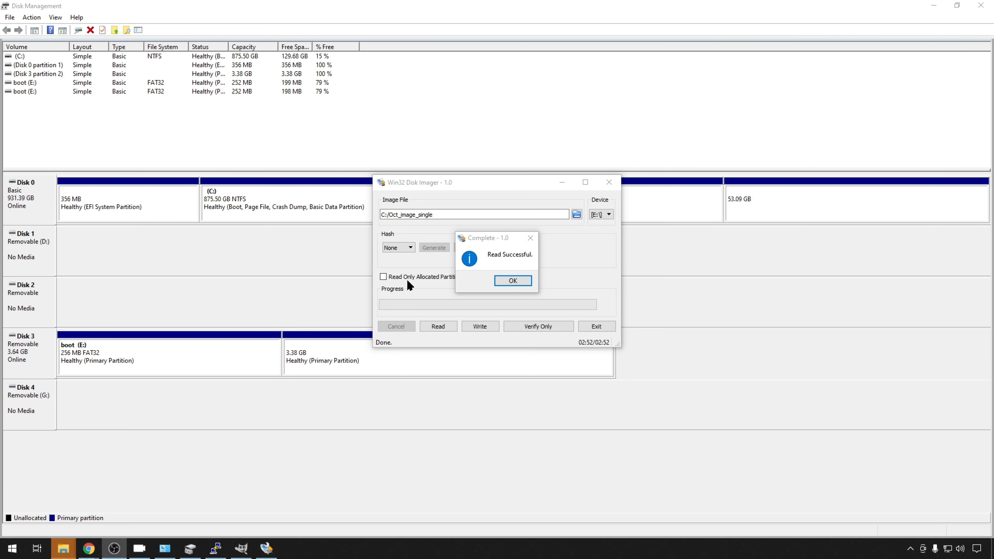
pyautogui.click(508, 280)
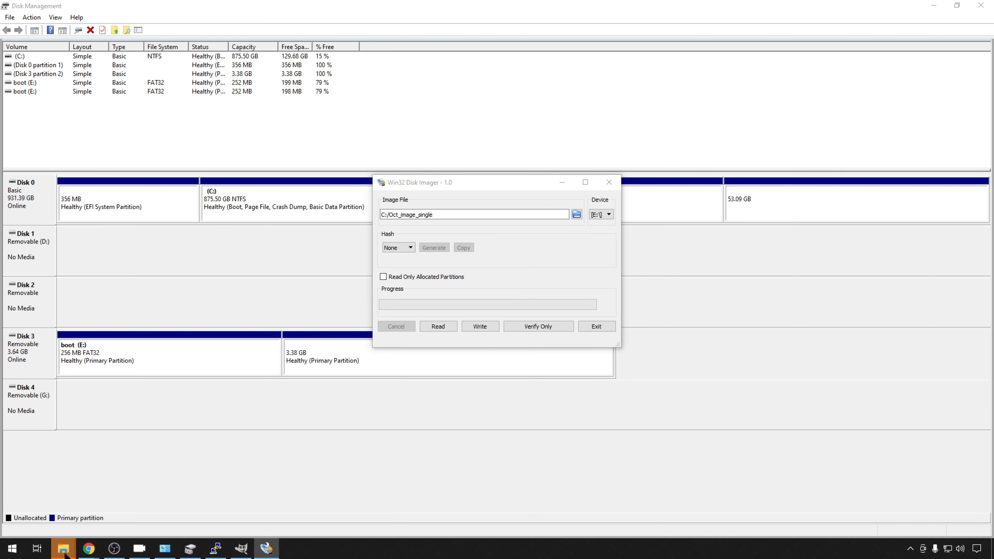
# Step: Switch to File Explorer and rename Oct_image_single on the C: drive to Oct_image_single.img
pyautogui.moveTo(67, 553)
pyautogui.click(96, 499)
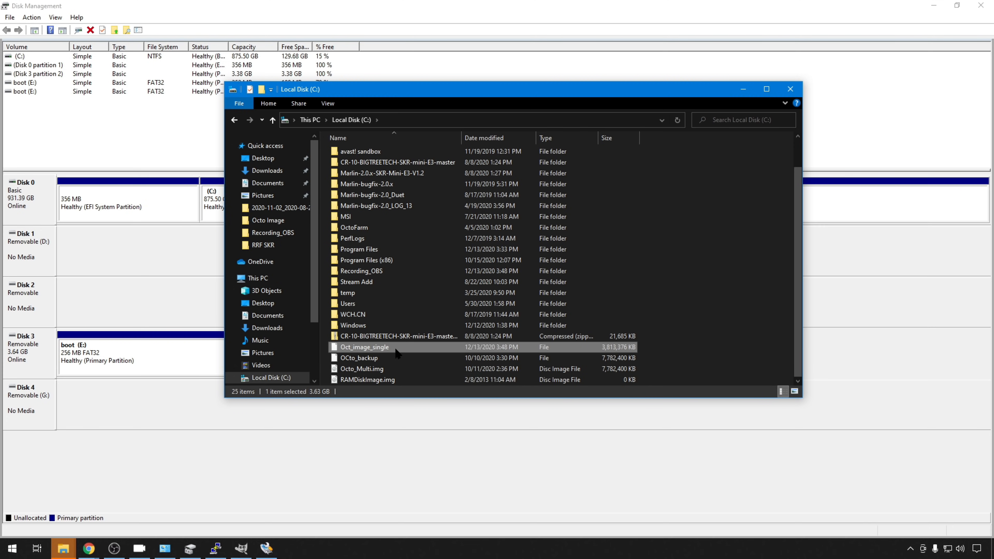
pyautogui.click(396, 349)
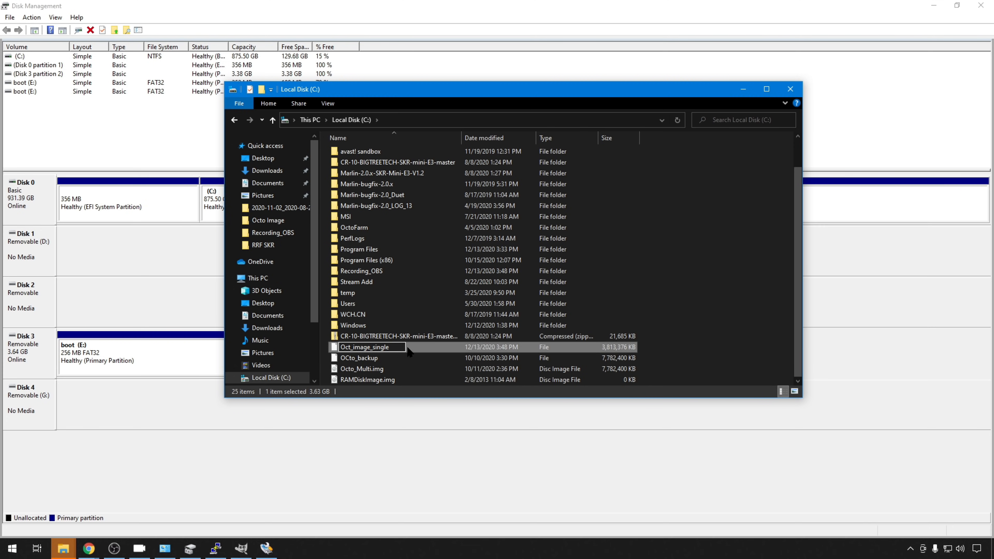
pyautogui.write('.img')
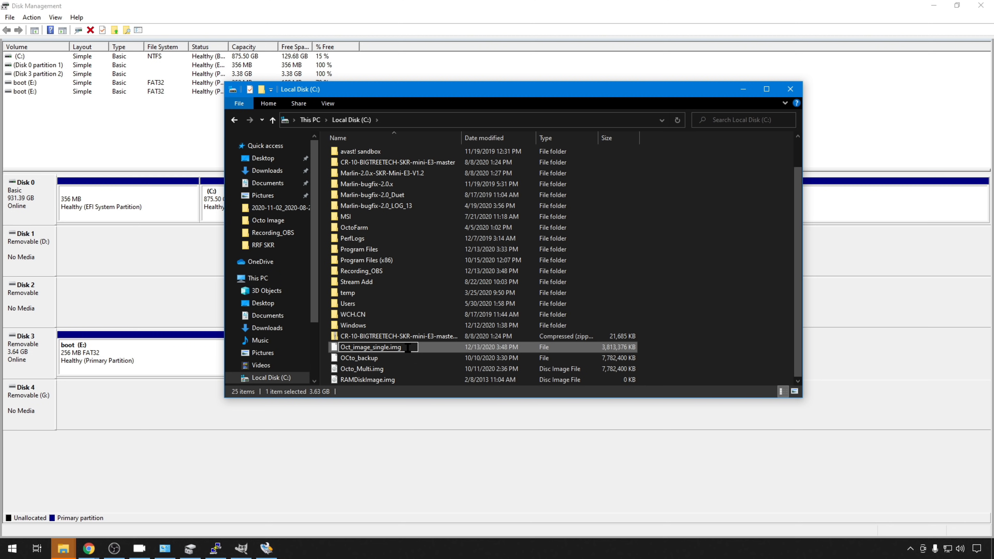
pyautogui.press('Return')
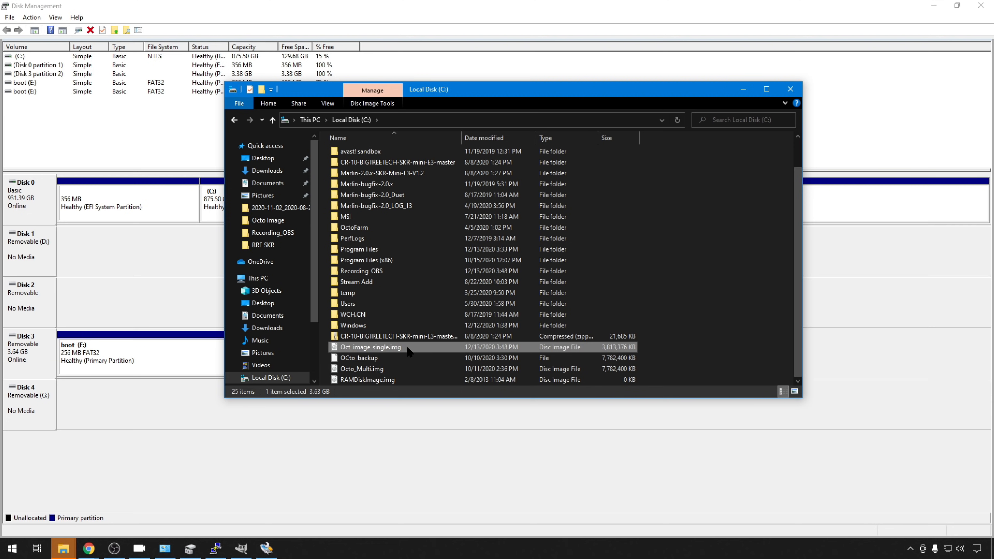
# Step: Compare the file sizes of Oct_image_single.img, OCto_backup and Octo_Multi.img
pyautogui.click(626, 355)
pyautogui.click(607, 369)
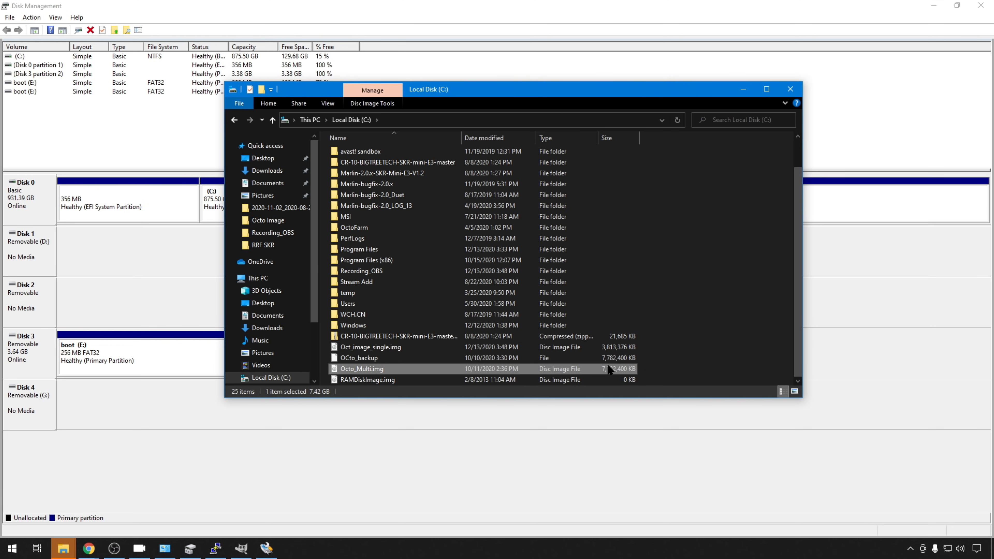
pyautogui.click(609, 361)
pyautogui.click(609, 367)
pyautogui.click(627, 348)
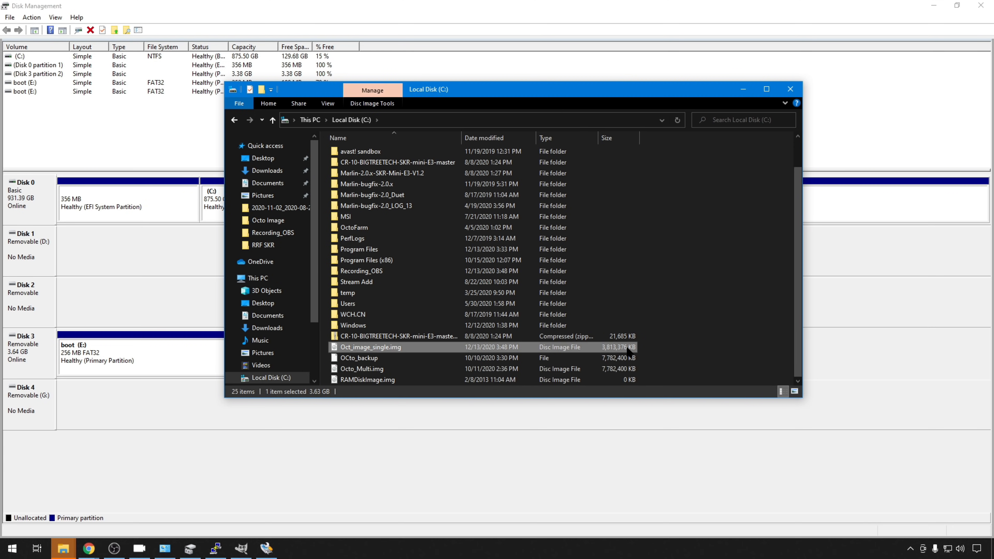